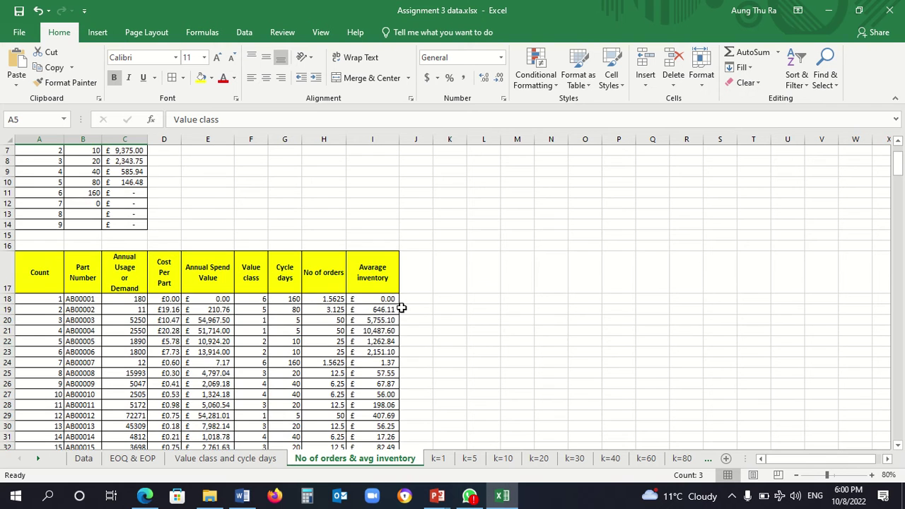
Switch to the K-Curve Methodology presentation in PowerPoint and read the Stage 3 formulas for average inventory and number of deliveries
{"action": "scroll", "coordinate": [402, 308], "scroll_direction": "up", "scroll_amount": 2}
{"action": "scroll", "coordinate": [427, 318], "scroll_direction": "down", "scroll_amount": 3}
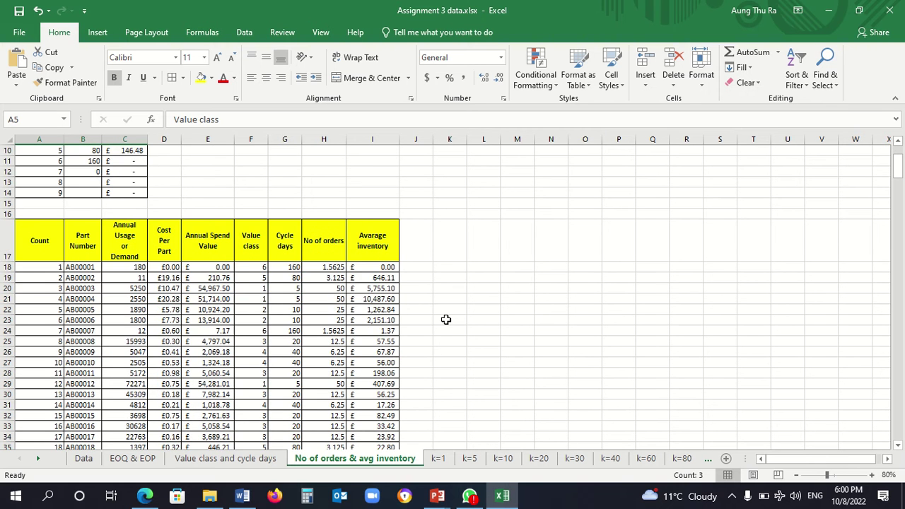
{"action": "scroll", "coordinate": [446, 319], "scroll_direction": "down", "scroll_amount": 1}
{"action": "scroll", "coordinate": [447, 320], "scroll_direction": "up", "scroll_amount": 3}
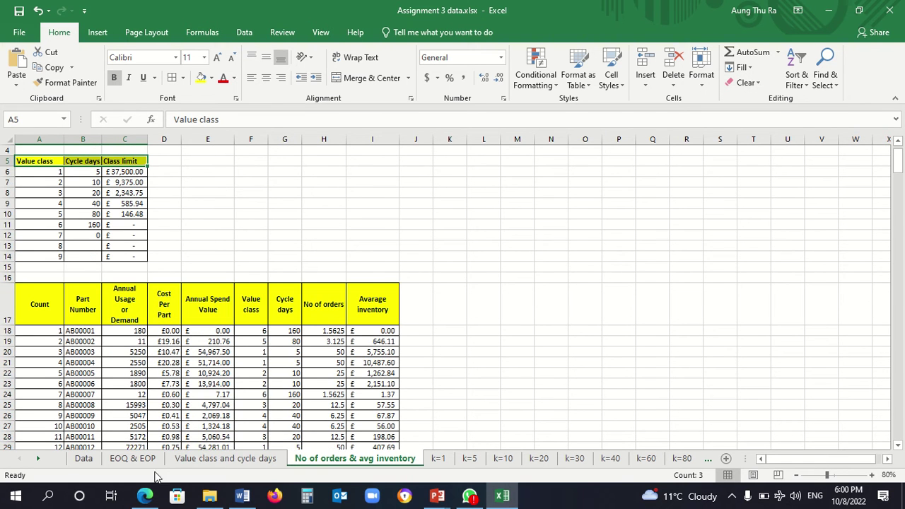
{"action": "mouse_move", "coordinate": [437, 496]}
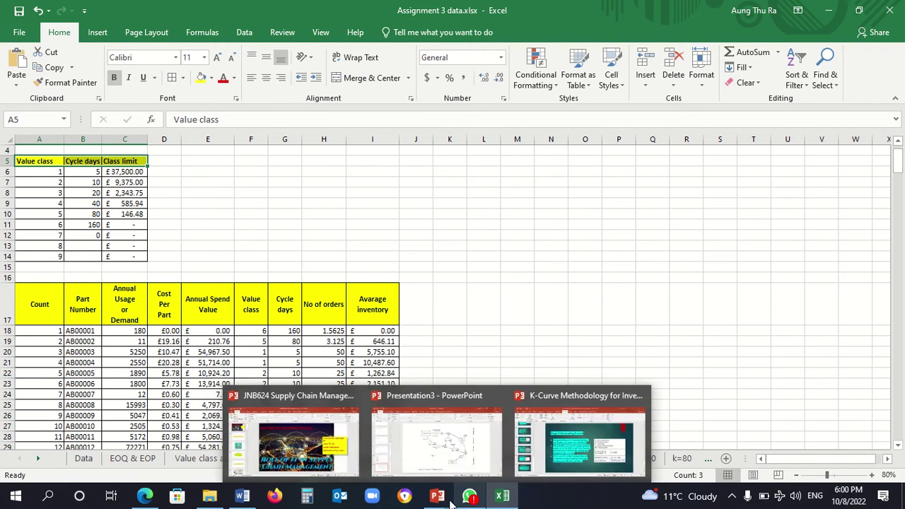
{"action": "left_click", "coordinate": [538, 442]}
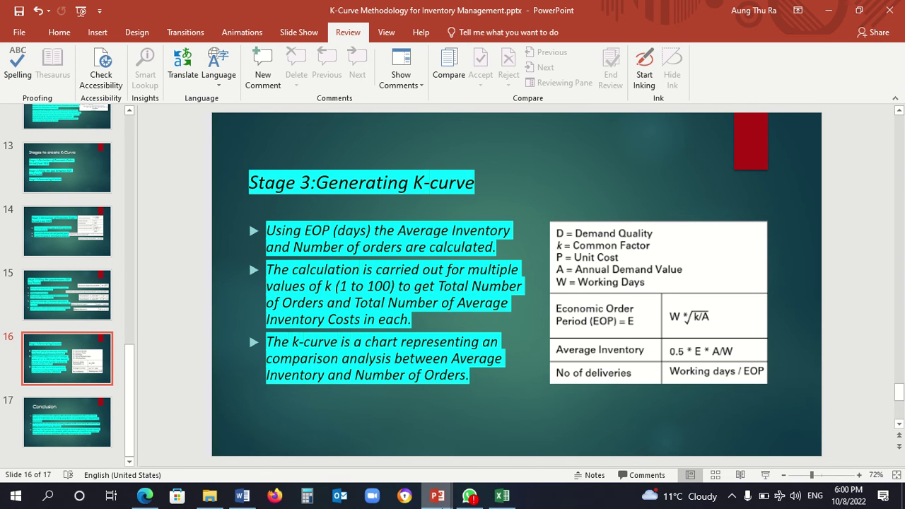
Return to the Assignment 3 data workbook in Excel and inspect the No of orders formula for part AB00001
{"action": "mouse_move", "coordinate": [243, 499]}
{"action": "left_click", "coordinate": [240, 413]}
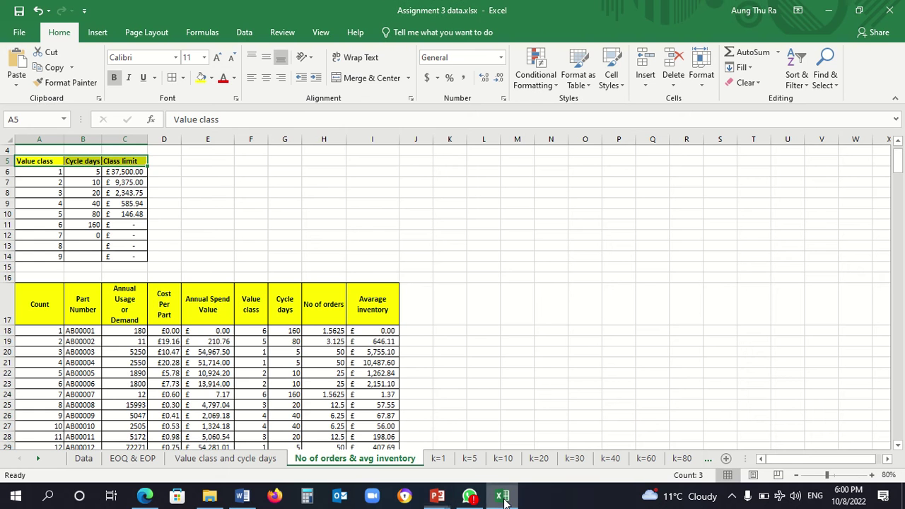
{"action": "scroll", "coordinate": [423, 292], "scroll_direction": "down", "scroll_amount": 2}
{"action": "scroll", "coordinate": [445, 296], "scroll_direction": "up", "scroll_amount": 3}
{"action": "scroll", "coordinate": [441, 289], "scroll_direction": "down", "scroll_amount": 4}
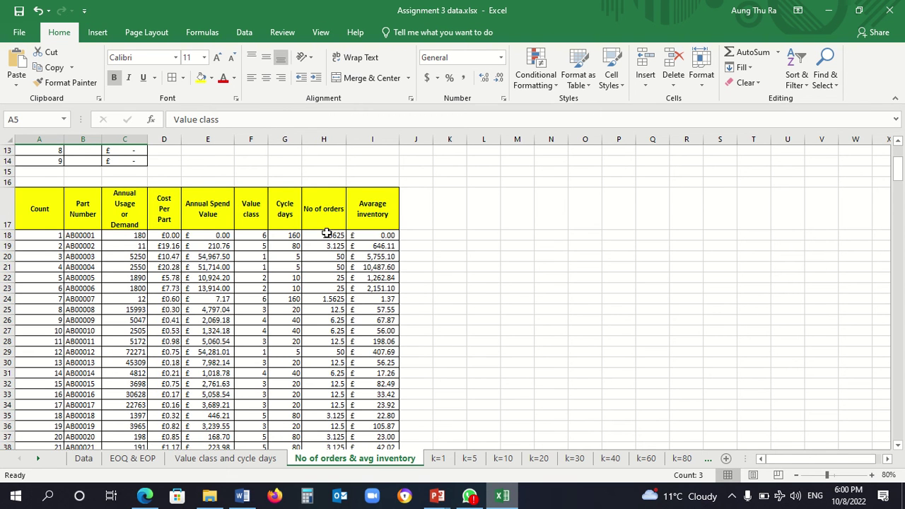
{"action": "scroll", "coordinate": [458, 218], "scroll_direction": "up", "scroll_amount": 2}
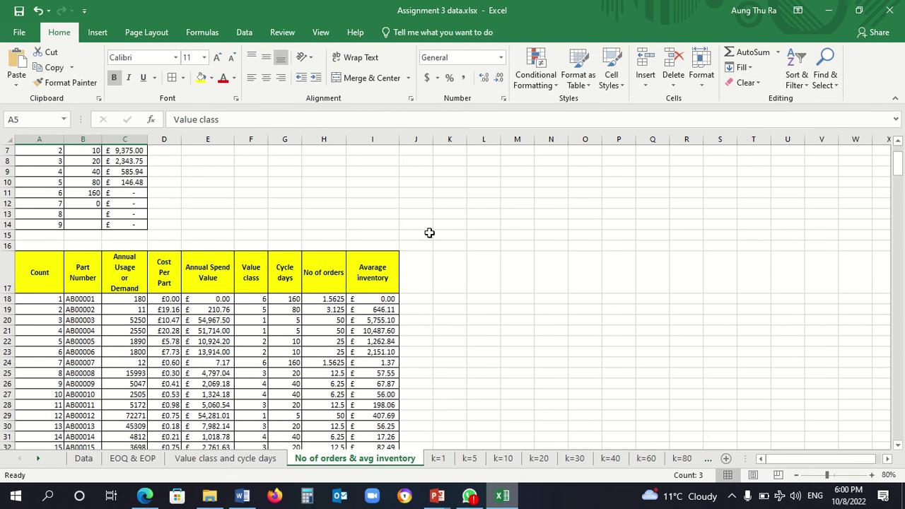
{"action": "left_click", "coordinate": [339, 298]}
{"action": "scroll", "coordinate": [266, 201], "scroll_direction": "up", "scroll_amount": 1}
{"action": "scroll", "coordinate": [266, 201], "scroll_direction": "up", "scroll_amount": 2}
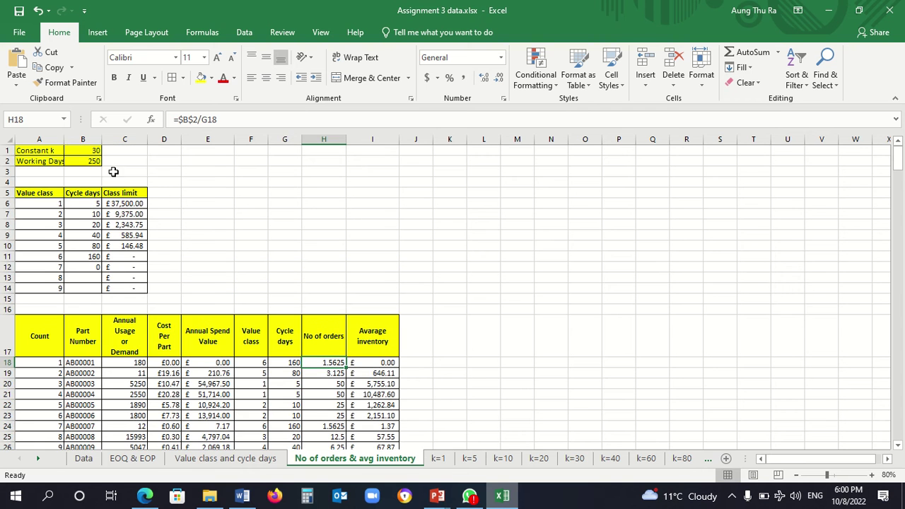
Compare the Stage 3 formulas on the PowerPoint slide with part AB00001's order and average inventory formulas in the Excel workbook
{"action": "left_click", "coordinate": [439, 496]}
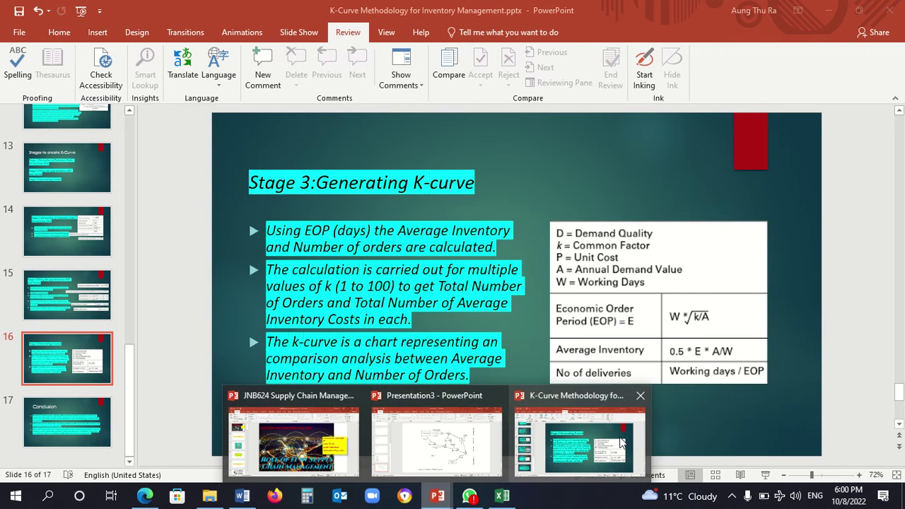
{"action": "left_click", "coordinate": [573, 428]}
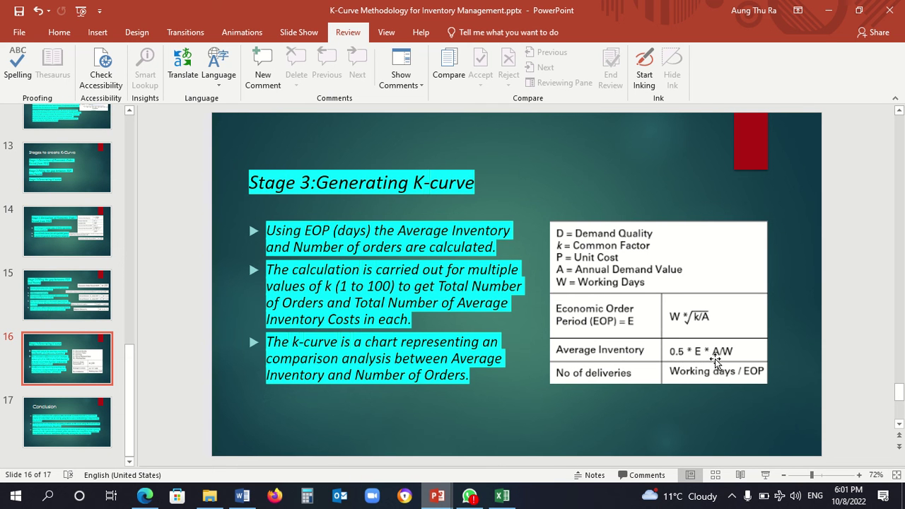
{"action": "mouse_move", "coordinate": [500, 500]}
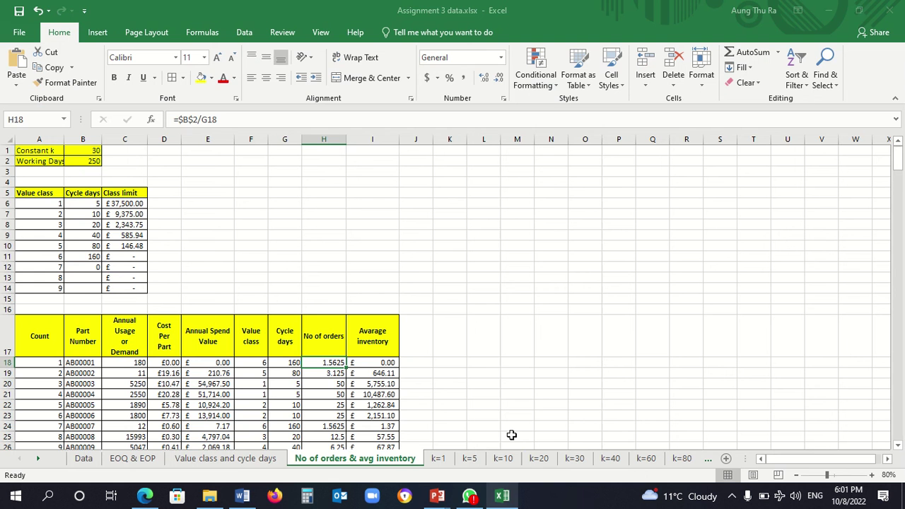
{"action": "left_click", "coordinate": [503, 438]}
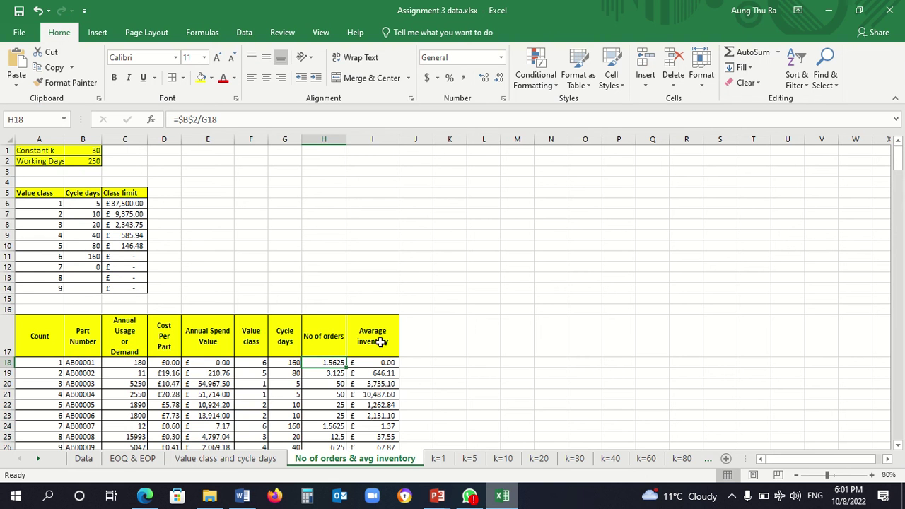
{"action": "left_click", "coordinate": [343, 343]}
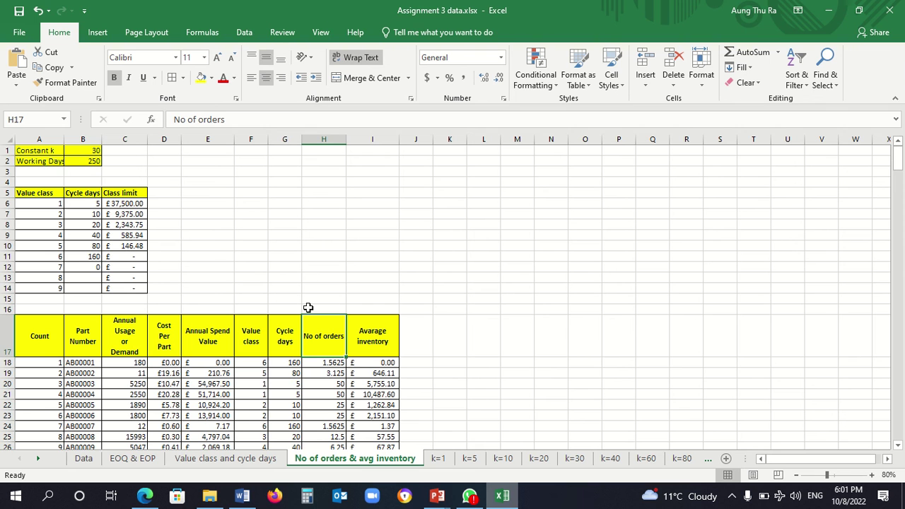
{"action": "left_click", "coordinate": [320, 364]}
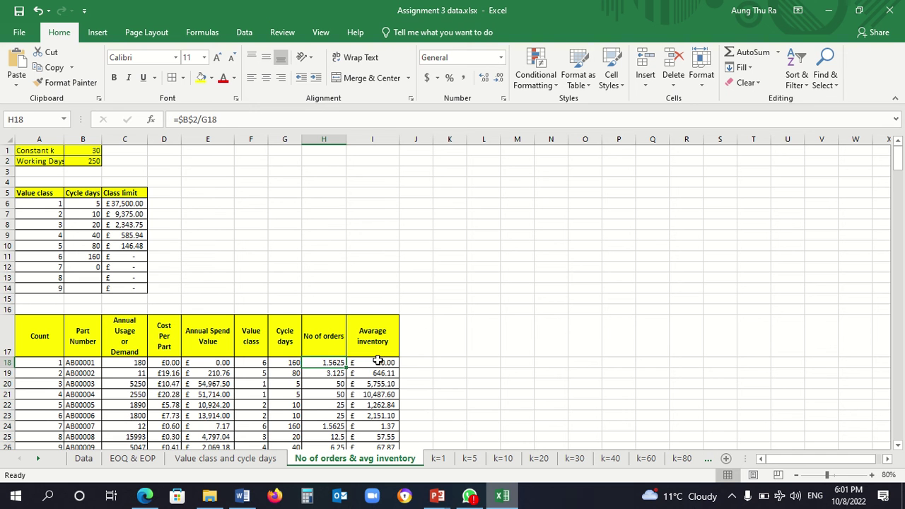
{"action": "left_click", "coordinate": [379, 362]}
{"action": "left_click", "coordinate": [338, 363]}
{"action": "scroll", "coordinate": [434, 330], "scroll_direction": "down", "scroll_amount": 4}
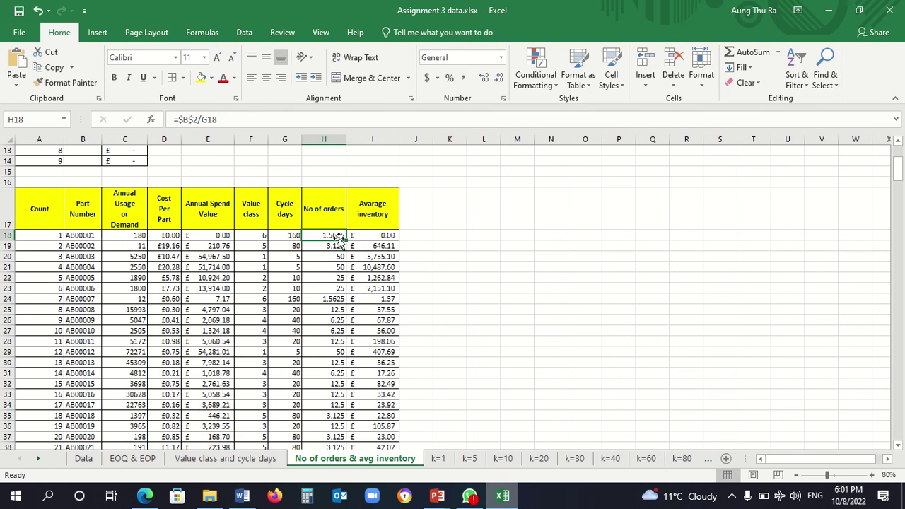
AutoFit the average inventory and Annual Spend Value columns to show the full amounts in the Totals row
{"action": "left_click", "coordinate": [783, 236]}
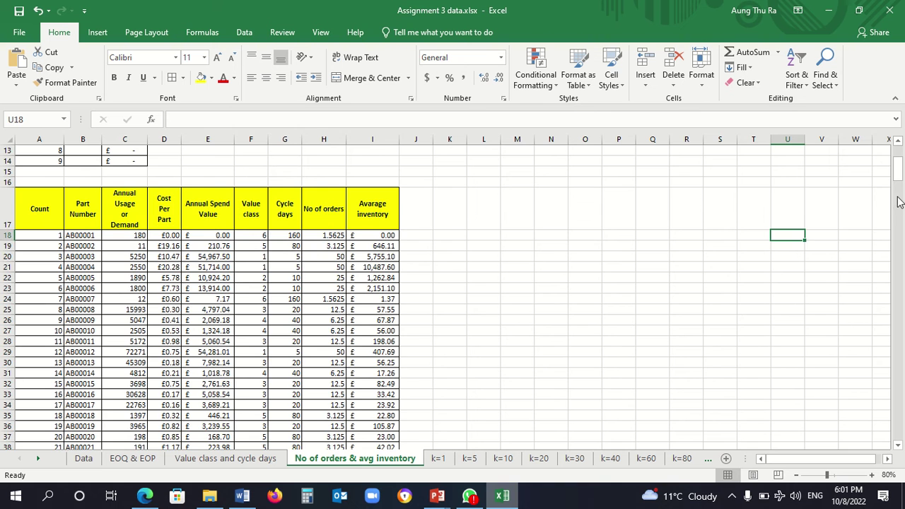
{"action": "left_click_drag", "start_coordinate": [898, 172], "coordinate": [898, 332]}
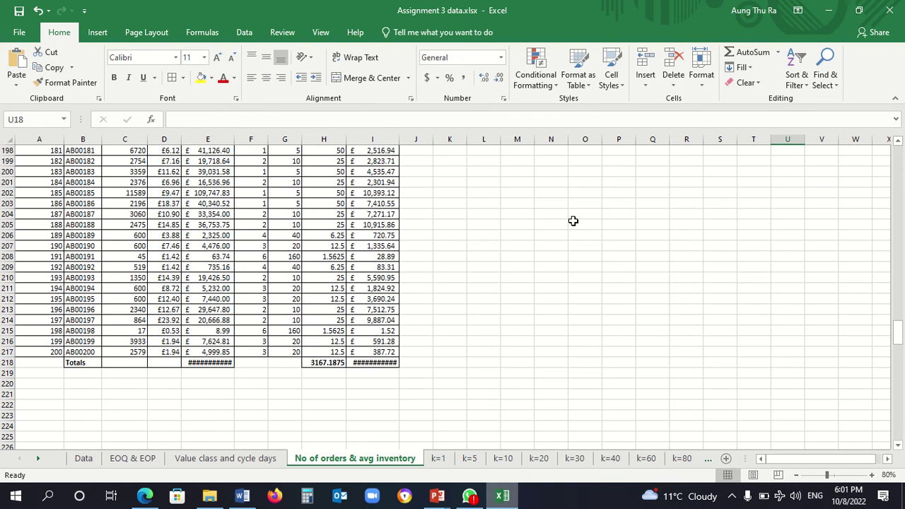
{"action": "double_click", "coordinate": [396, 140]}
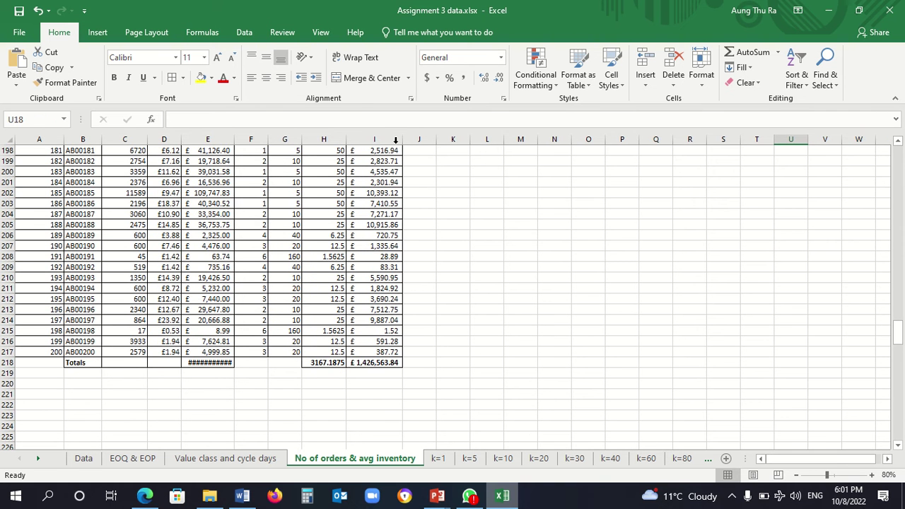
{"action": "double_click", "coordinate": [234, 139]}
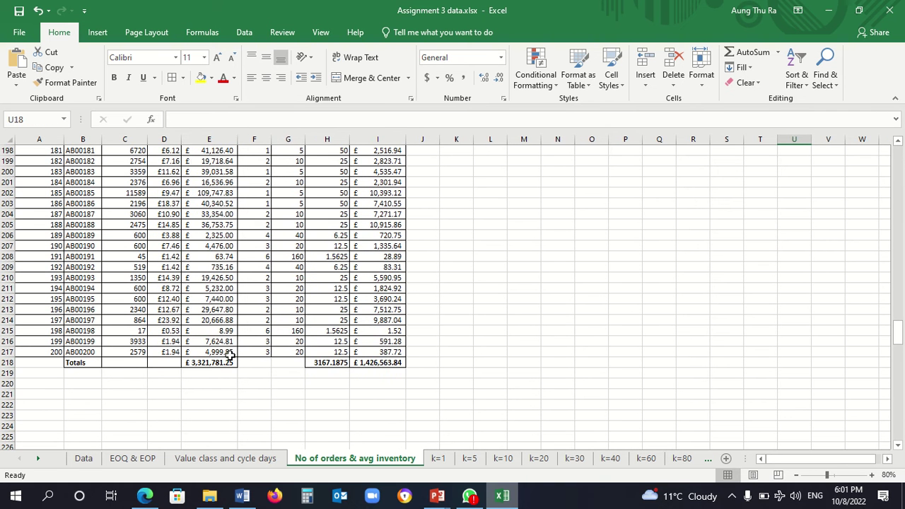
Inspect the Totals row formulas for No of orders and average inventory, and return to the start of the sheet
{"action": "left_click", "coordinate": [323, 362]}
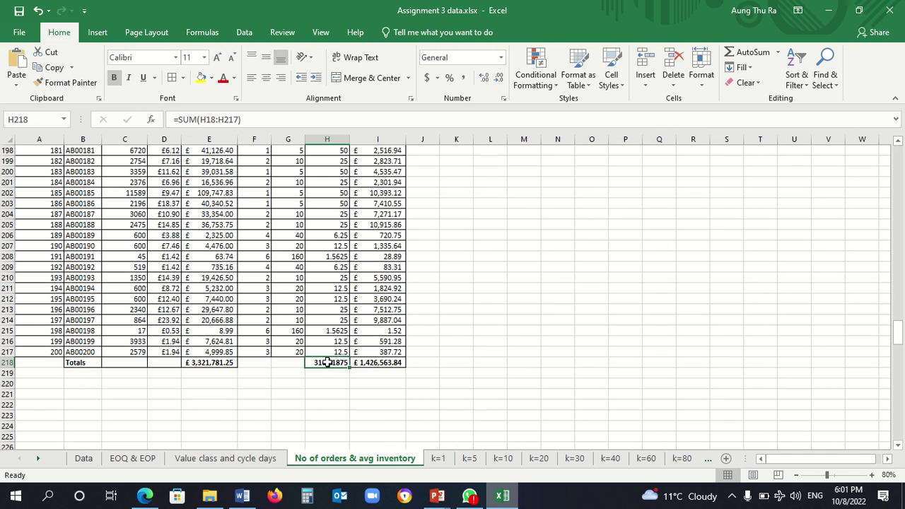
{"action": "left_click", "coordinate": [377, 364]}
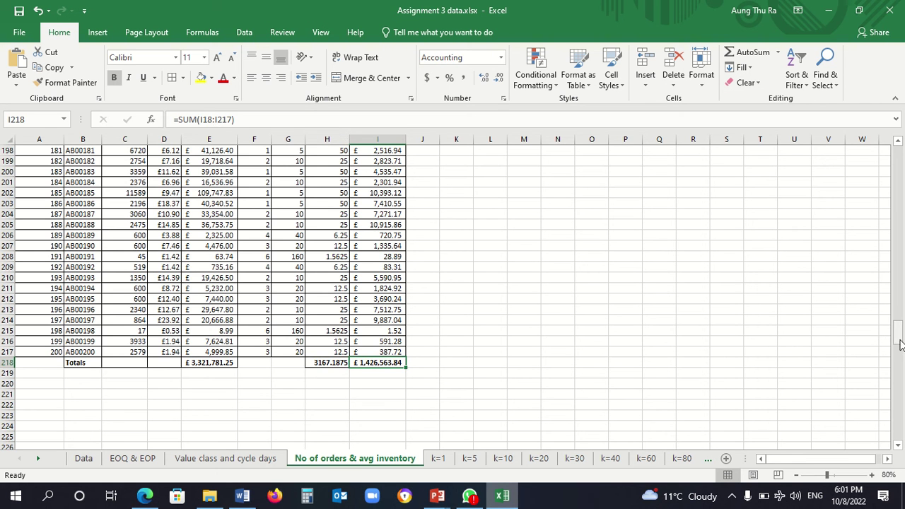
{"action": "left_click_drag", "start_coordinate": [897, 330], "coordinate": [899, 150]}
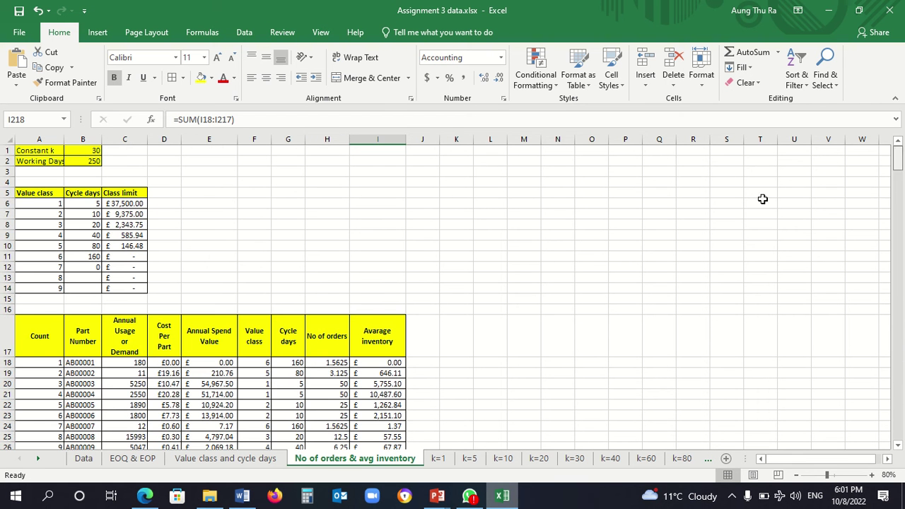
{"action": "left_click", "coordinate": [524, 288]}
{"action": "left_click", "coordinate": [342, 308]}
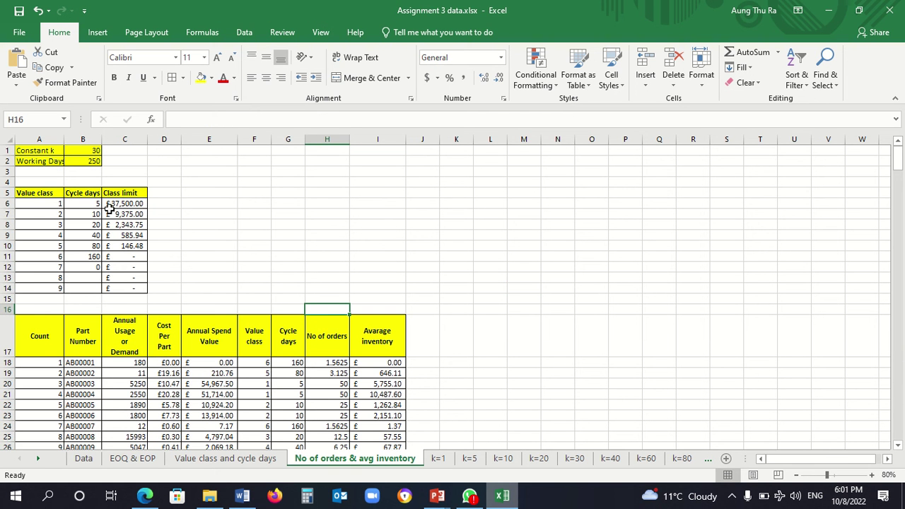
Reread the Stage 3: Generating K-curve slide in PowerPoint, and minimize the presentation to return to the Excel workbook
{"action": "mouse_move", "coordinate": [437, 496]}
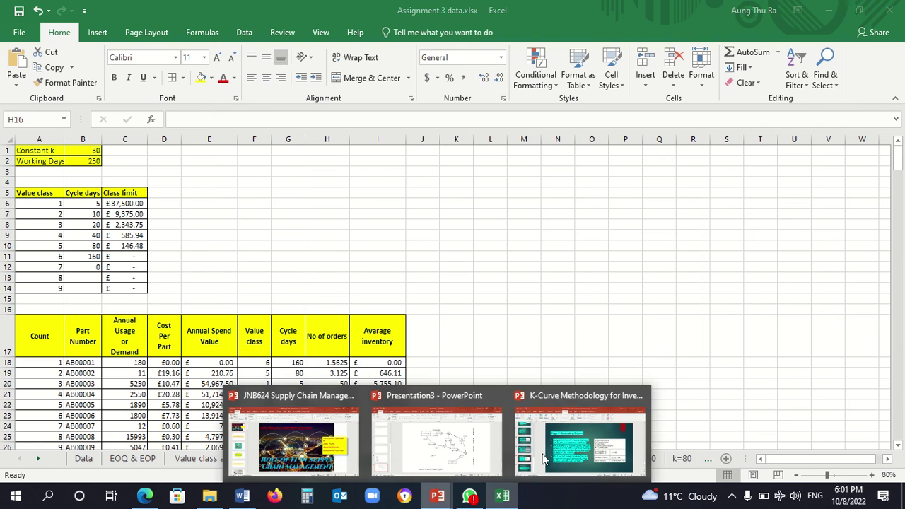
{"action": "left_click", "coordinate": [586, 448]}
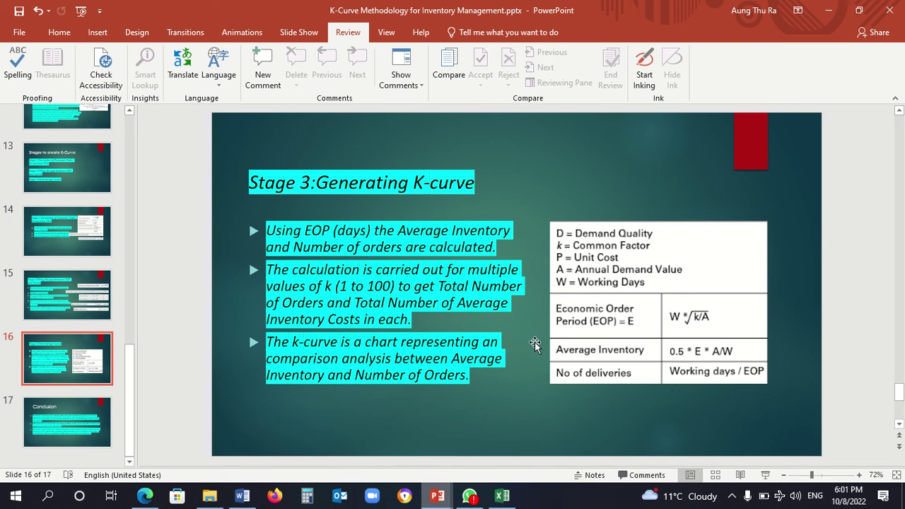
{"action": "left_click", "coordinate": [832, 10]}
{"action": "left_click", "coordinate": [538, 245]}
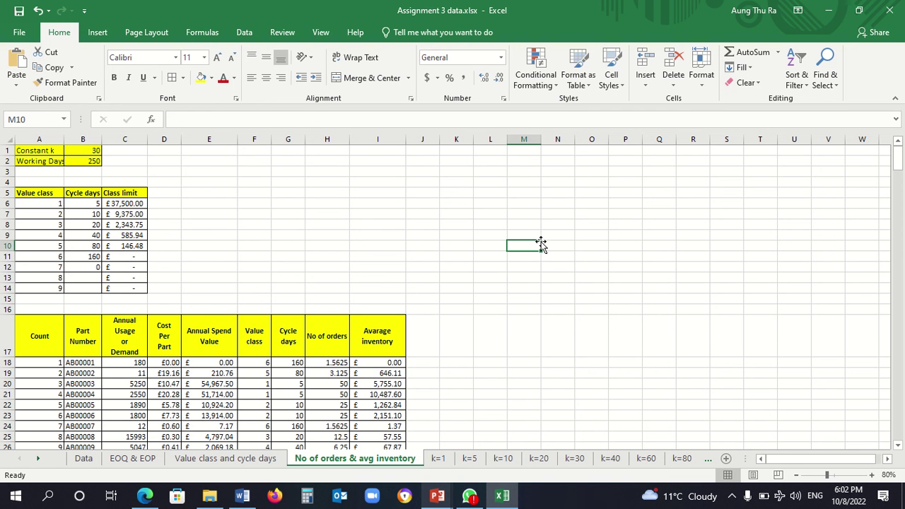
{"action": "scroll", "coordinate": [543, 247], "scroll_direction": "down", "scroll_amount": 1}
{"action": "scroll", "coordinate": [546, 257], "scroll_direction": "up", "scroll_amount": 1}
{"action": "mouse_move", "coordinate": [449, 497]}
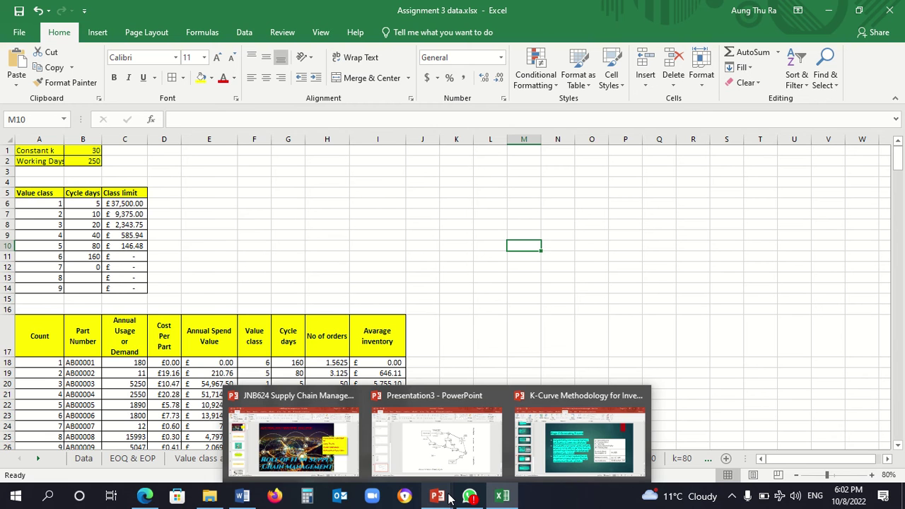
{"action": "left_click", "coordinate": [496, 339]}
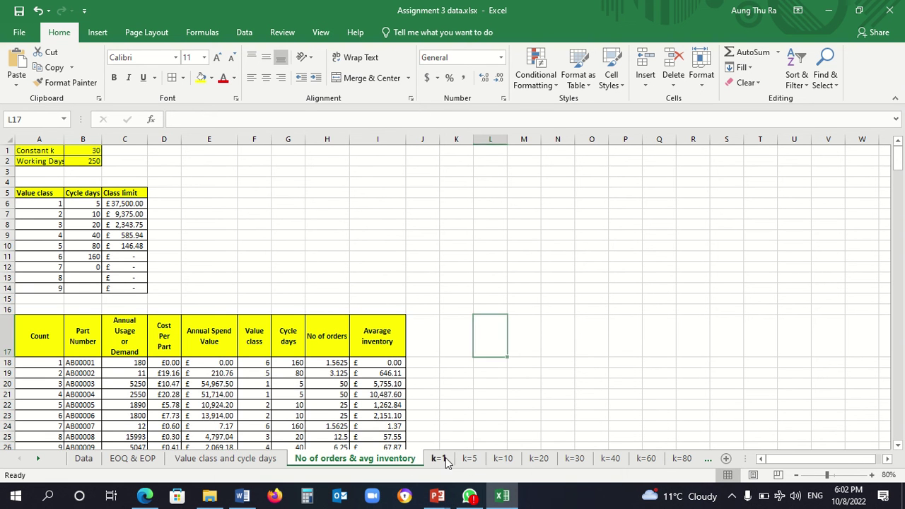
View the k=1 and k=5 sheets to compare their constant k and class limits
{"action": "left_click", "coordinate": [444, 459]}
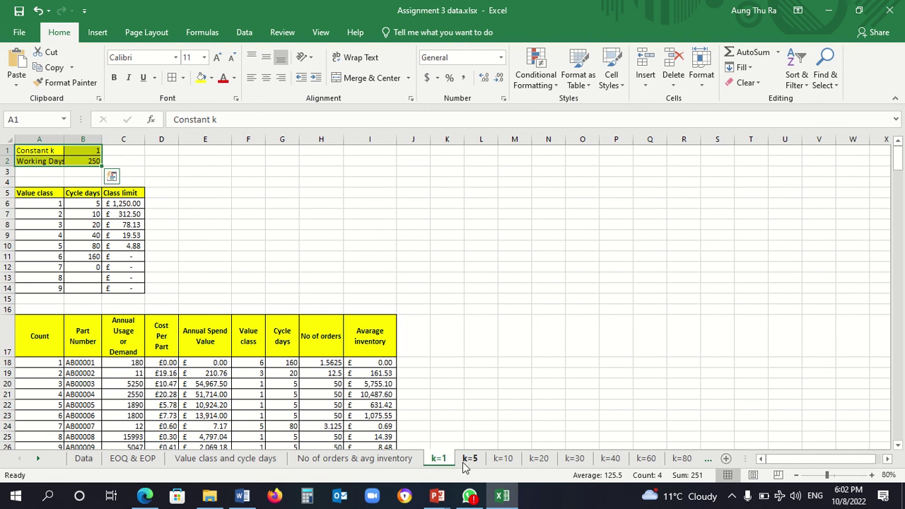
{"action": "left_click", "coordinate": [473, 459]}
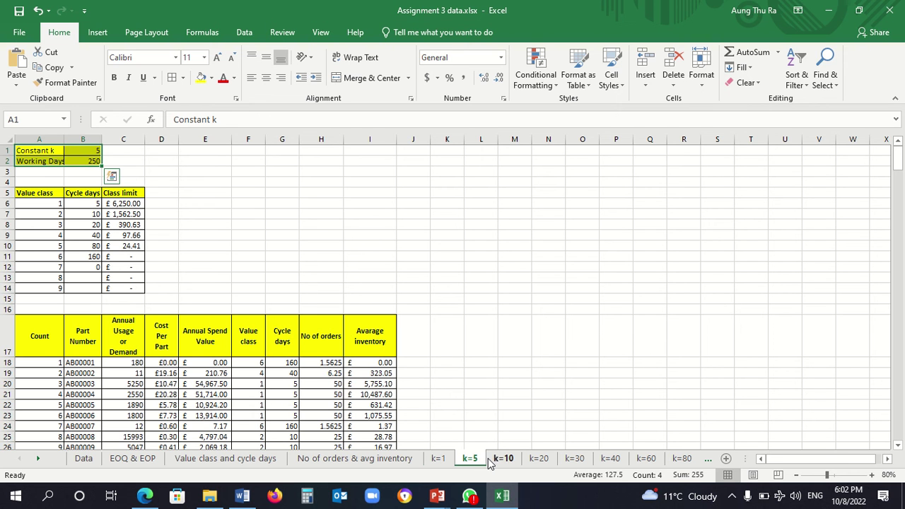
{"action": "left_click", "coordinate": [480, 364]}
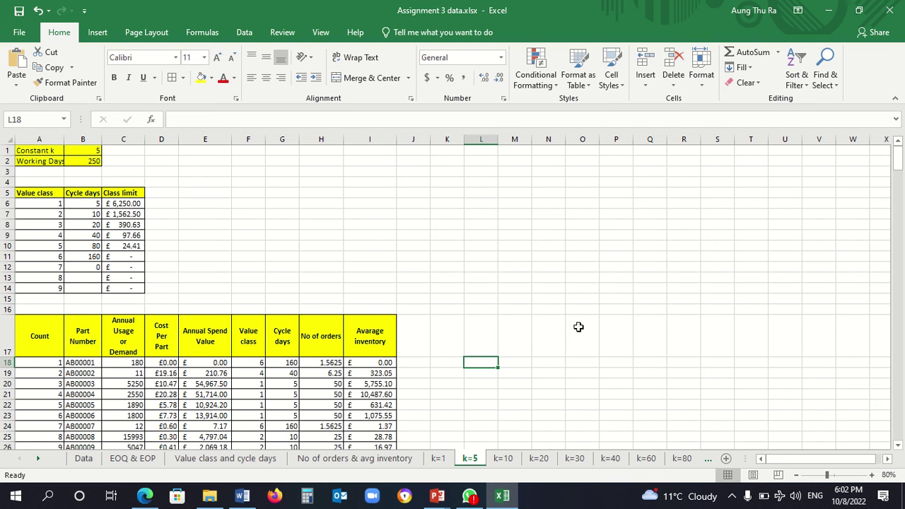
{"action": "left_click", "coordinate": [412, 265]}
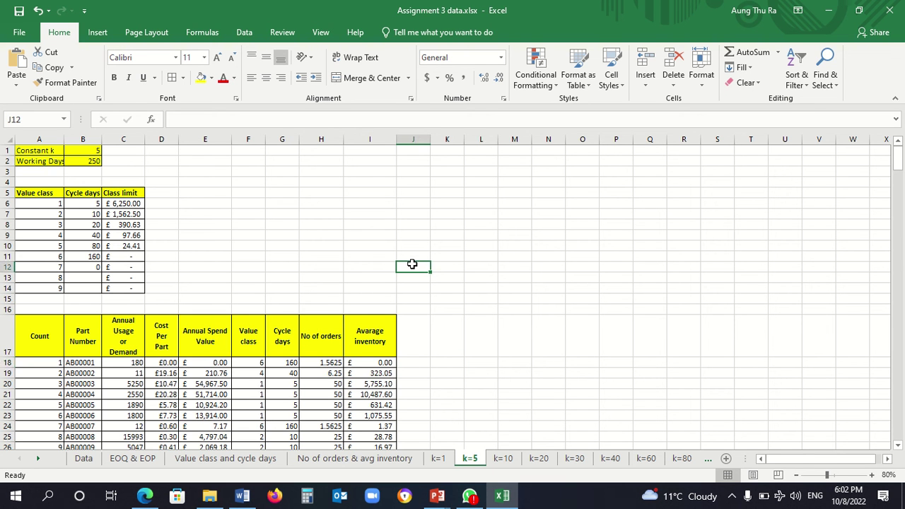
Examine the part rows on the k=1 sheet, checking the k=5 sheet for comparison
{"action": "left_click", "coordinate": [444, 459]}
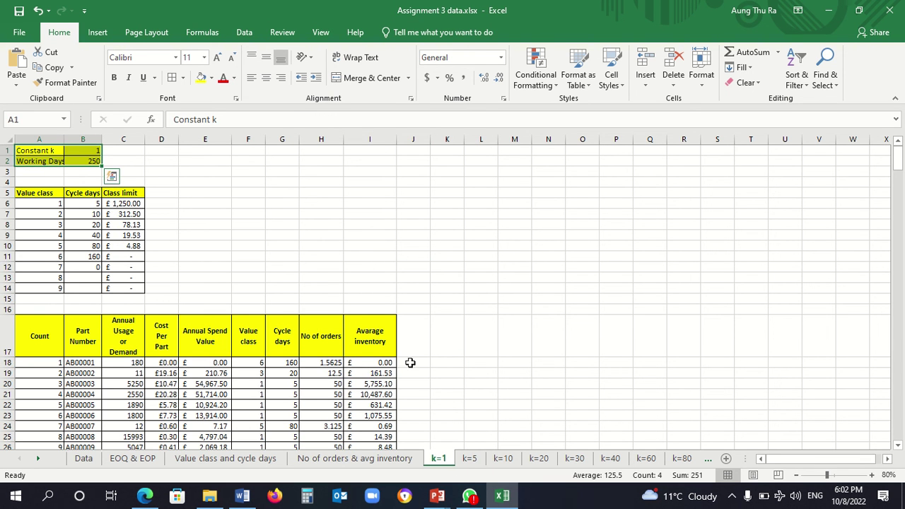
{"action": "left_click", "coordinate": [425, 329]}
{"action": "mouse_move", "coordinate": [503, 495]}
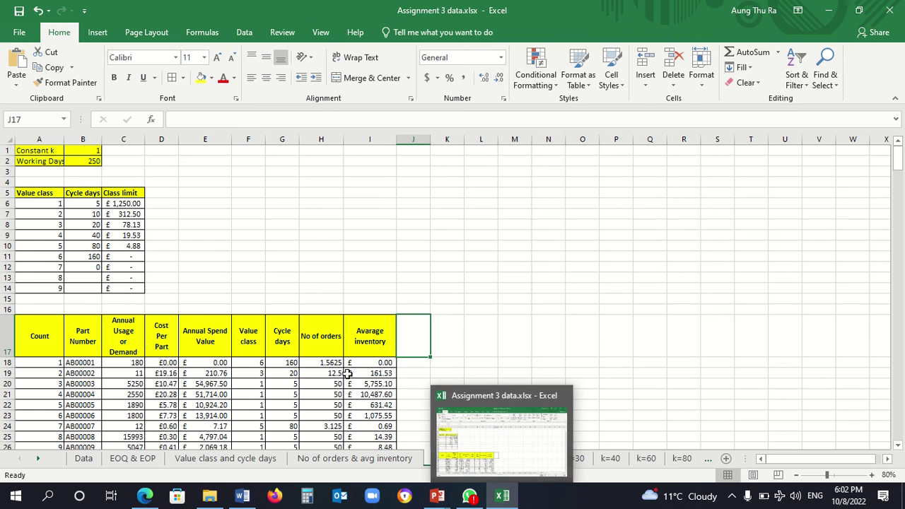
{"action": "scroll", "coordinate": [495, 364], "scroll_direction": "down", "scroll_amount": 1}
{"action": "scroll", "coordinate": [496, 363], "scroll_direction": "down", "scroll_amount": 7}
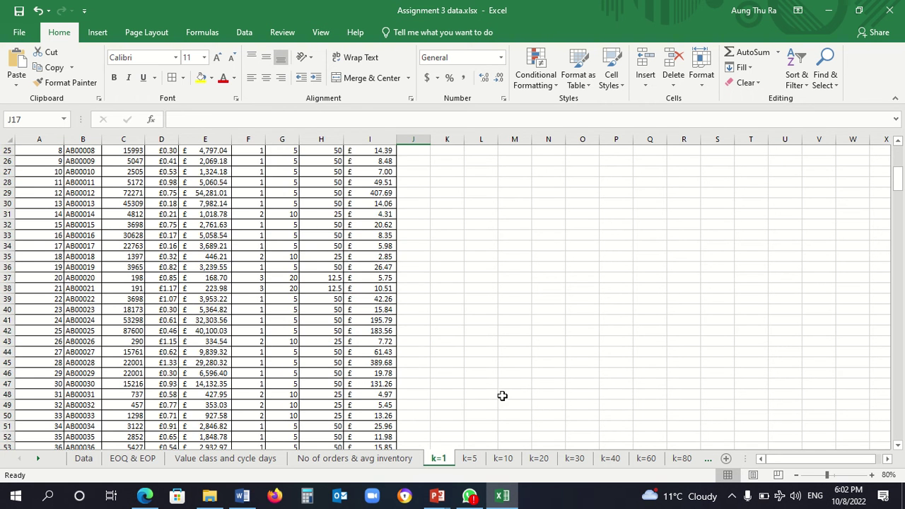
{"action": "left_click", "coordinate": [470, 460]}
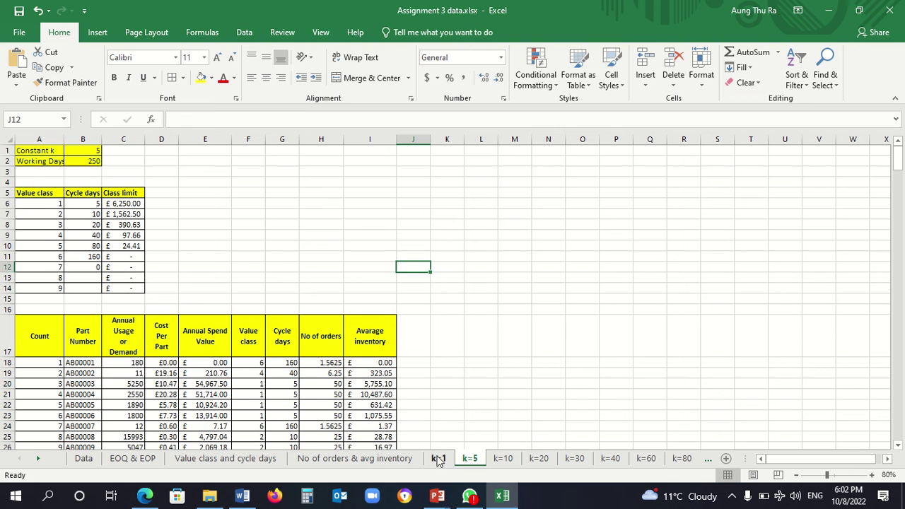
{"action": "left_click", "coordinate": [439, 459]}
{"action": "scroll", "coordinate": [424, 351], "scroll_direction": "up", "scroll_amount": 8}
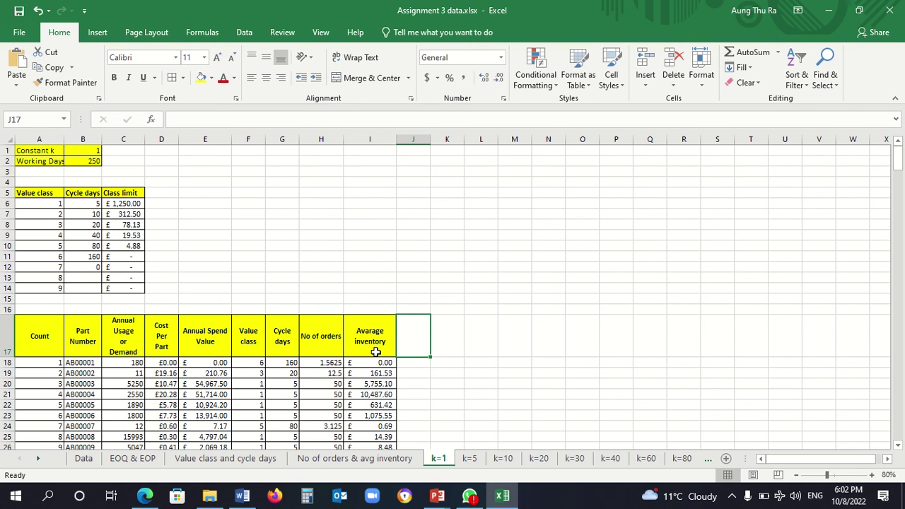
Compare the constant k and class limits across the k=1, k=5, k=10, k=20 and k=30 sheets
{"action": "left_click", "coordinate": [471, 459]}
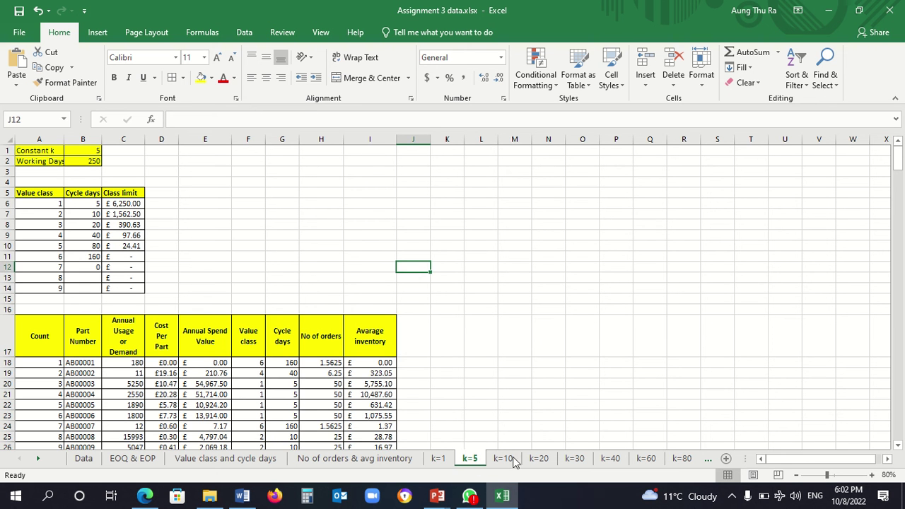
{"action": "left_click", "coordinate": [504, 459]}
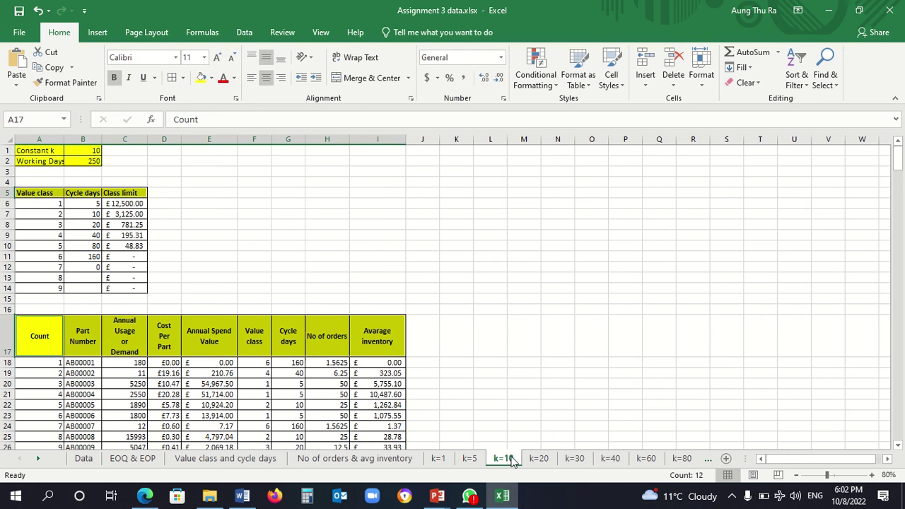
{"action": "left_click", "coordinate": [438, 459]}
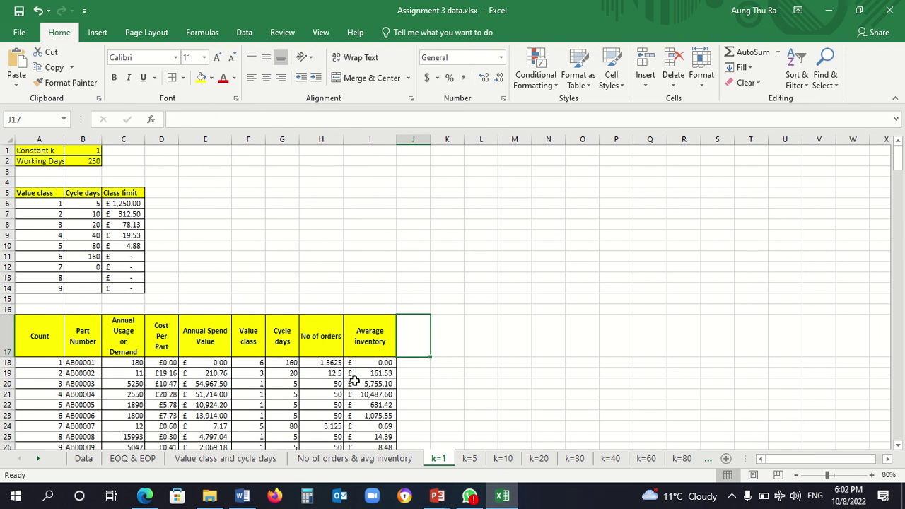
{"action": "left_click", "coordinate": [476, 460]}
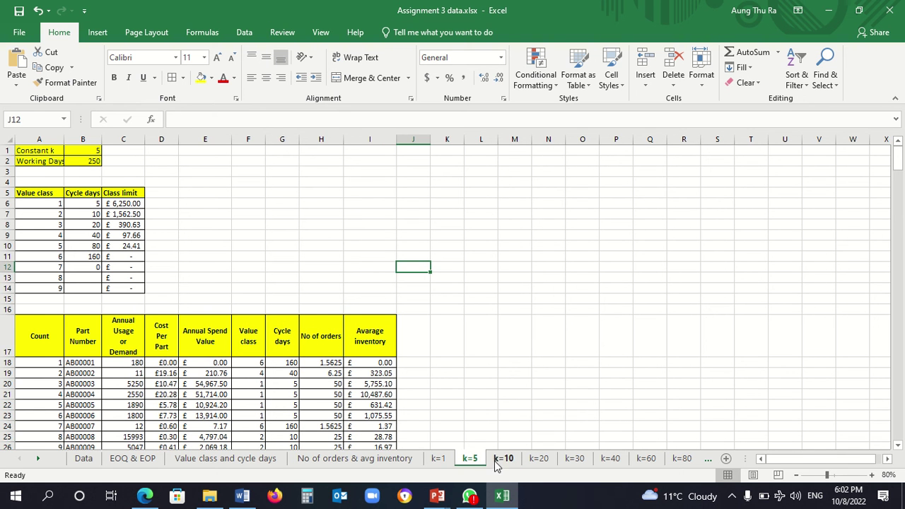
{"action": "left_click", "coordinate": [500, 460]}
{"action": "left_click", "coordinate": [540, 459]}
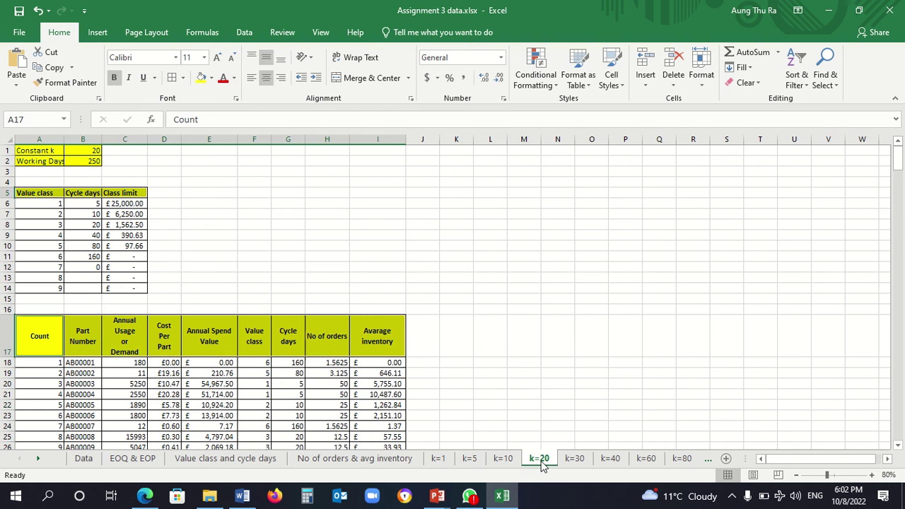
{"action": "left_click", "coordinate": [572, 461]}
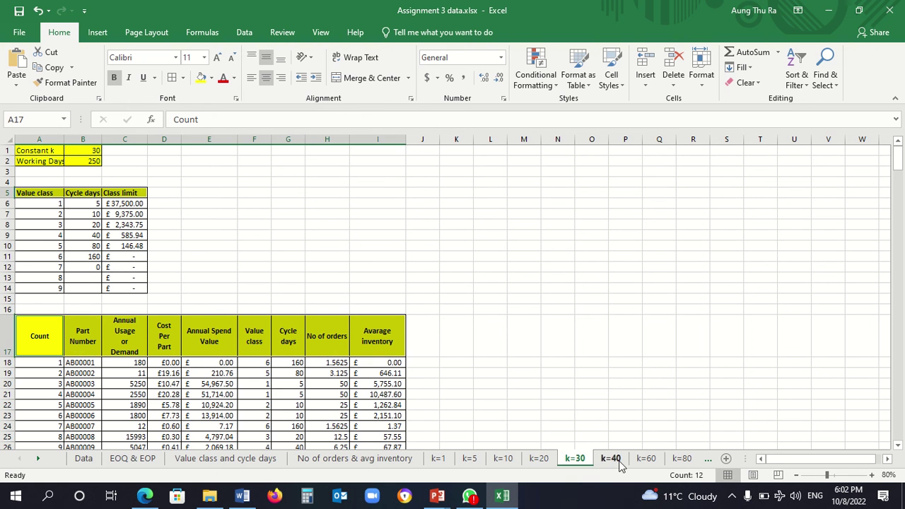
Open the k=100 sheet and review its class limits, No of orders and average inventory per part
{"action": "left_click", "coordinate": [683, 460]}
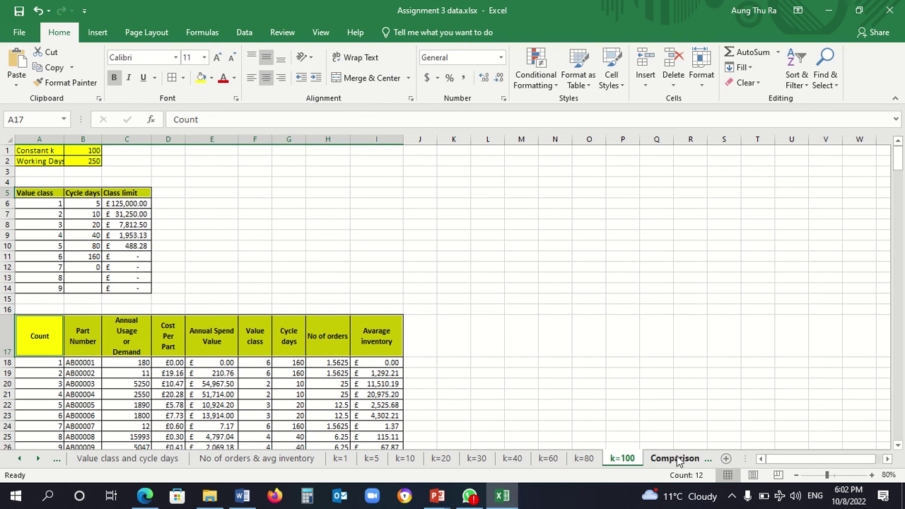
{"action": "left_click", "coordinate": [435, 385]}
{"action": "scroll", "coordinate": [384, 373], "scroll_direction": "down", "scroll_amount": 14}
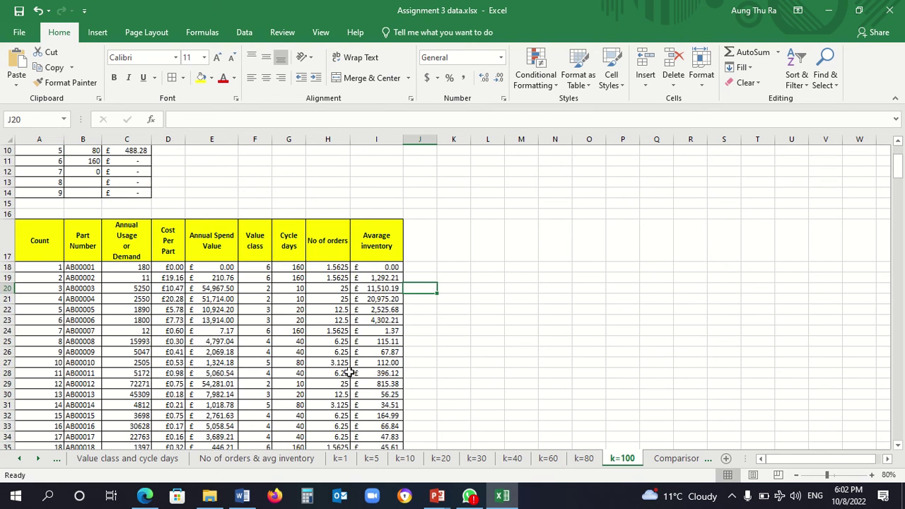
{"action": "scroll", "coordinate": [423, 387], "scroll_direction": "up", "scroll_amount": 12}
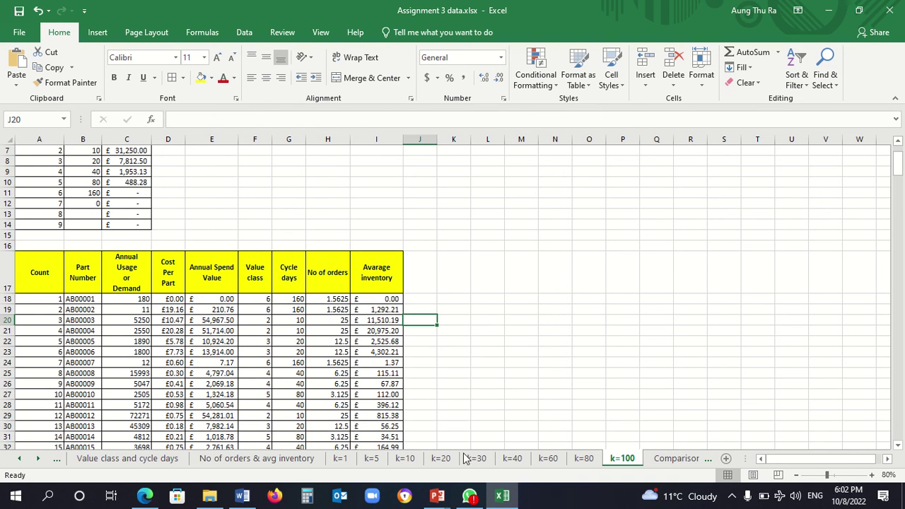
{"action": "scroll", "coordinate": [518, 363], "scroll_direction": "up", "scroll_amount": 2}
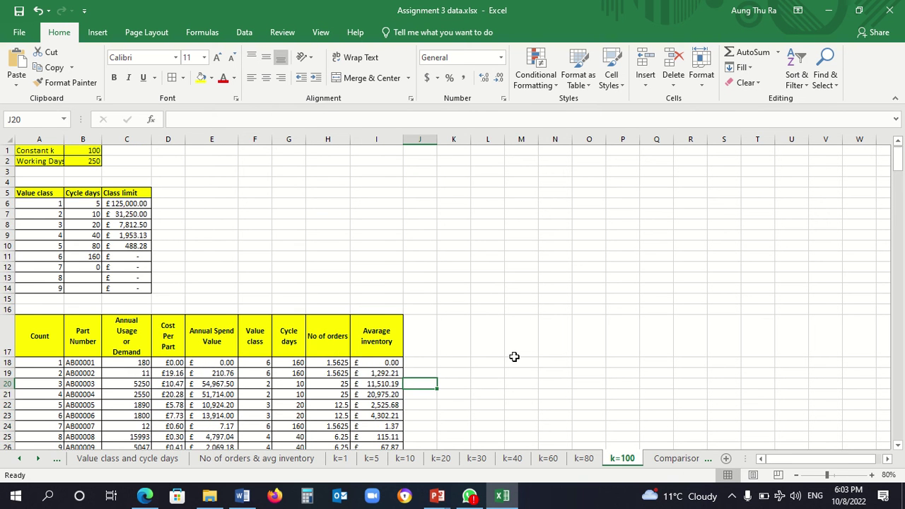
Open the Comparison of k-curve & Pareto sheet and examine the number of orders and average inventory for k=1
{"action": "left_click", "coordinate": [657, 458]}
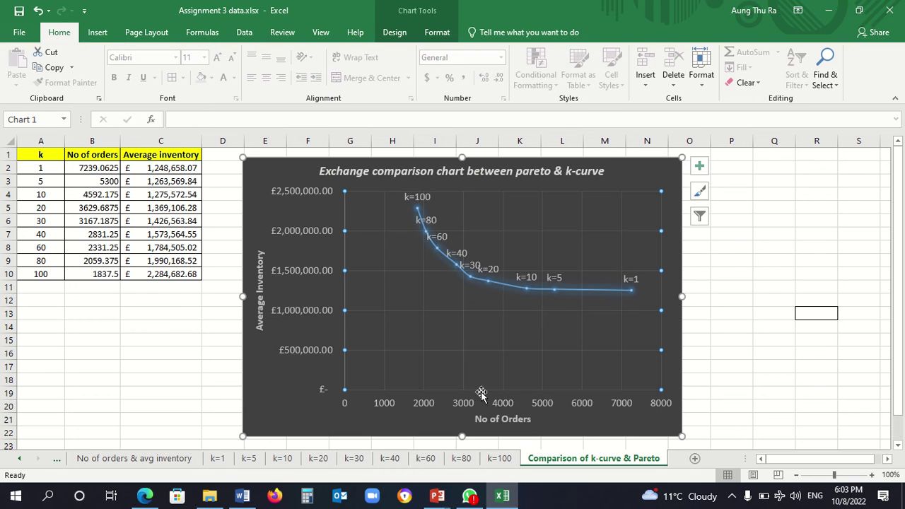
{"action": "left_click", "coordinate": [792, 276]}
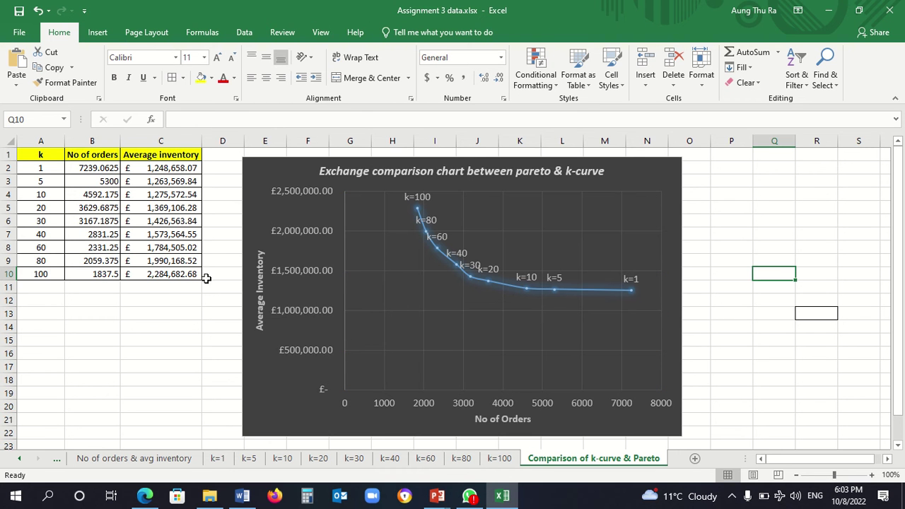
{"action": "left_click", "coordinate": [94, 205]}
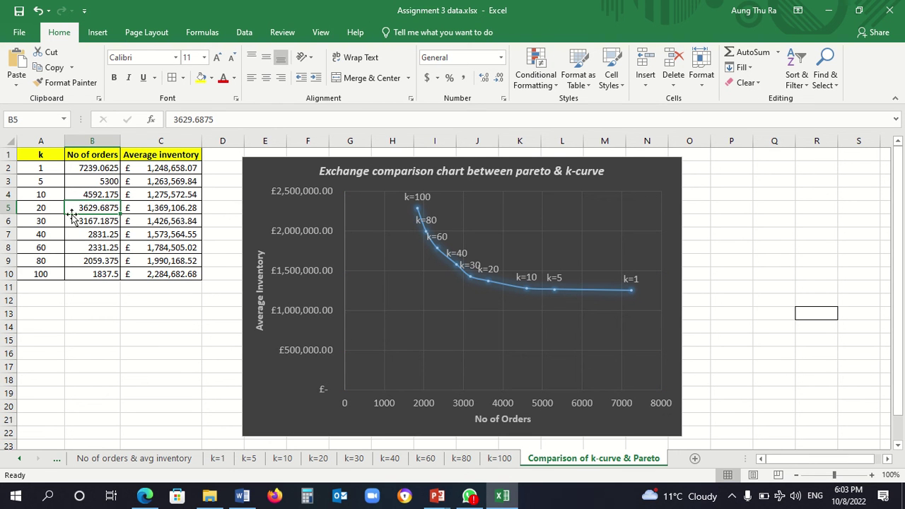
{"action": "left_click", "coordinate": [35, 169]}
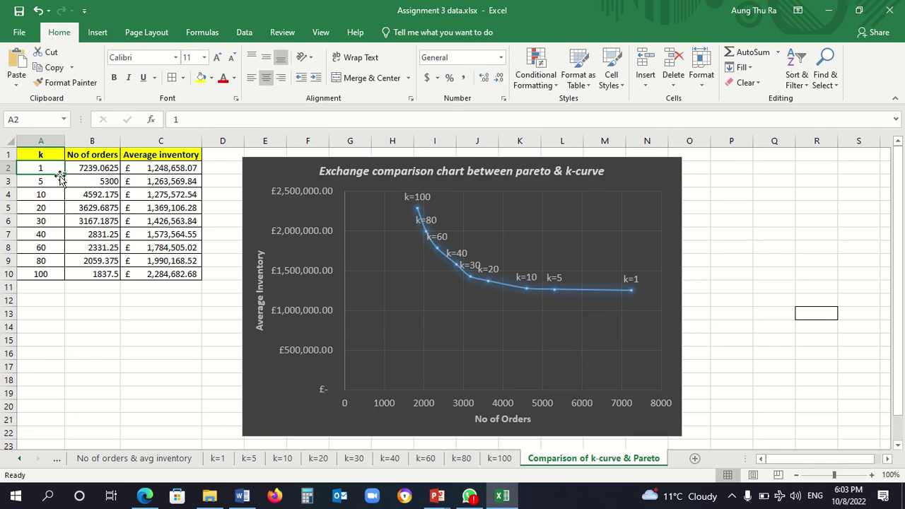
{"action": "left_click", "coordinate": [100, 170]}
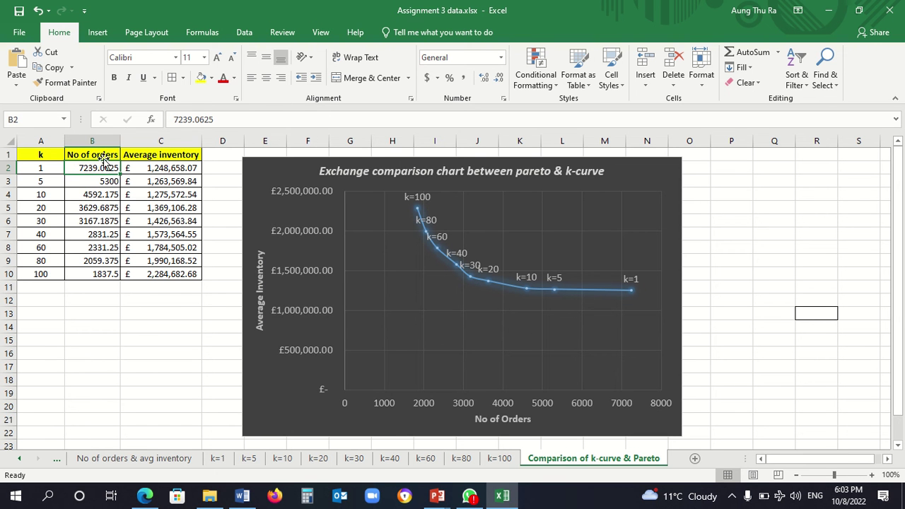
{"action": "left_click", "coordinate": [135, 168]}
Compare the No of orders and Average inventory columns across the k values from 1 to 100
{"action": "left_click", "coordinate": [45, 170]}
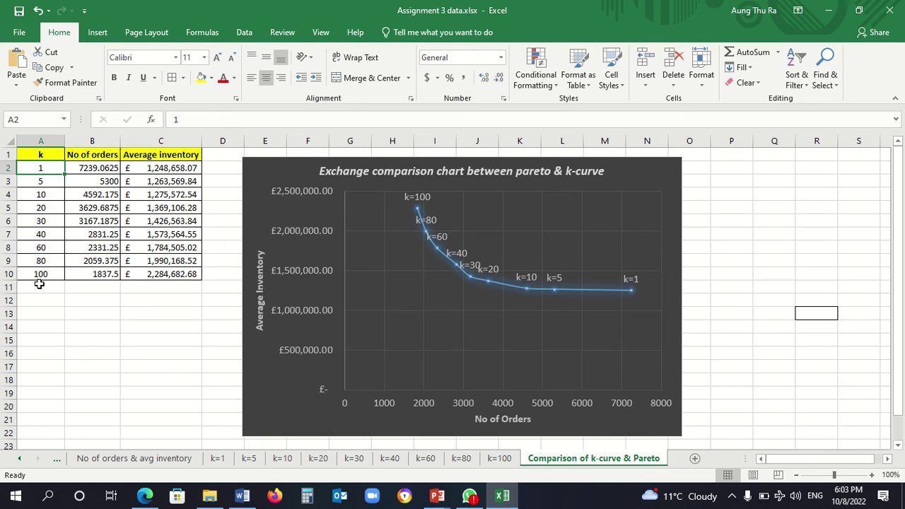
{"action": "left_click", "coordinate": [105, 170]}
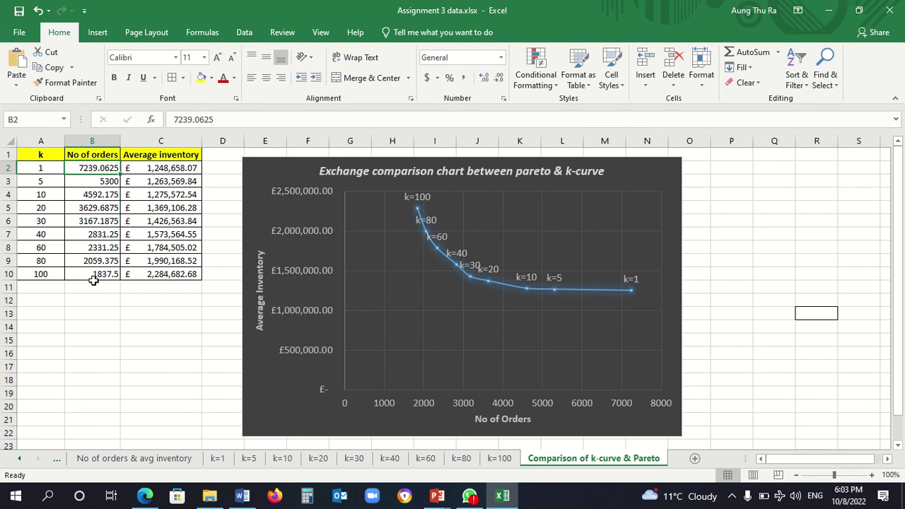
{"action": "left_click", "coordinate": [162, 167]}
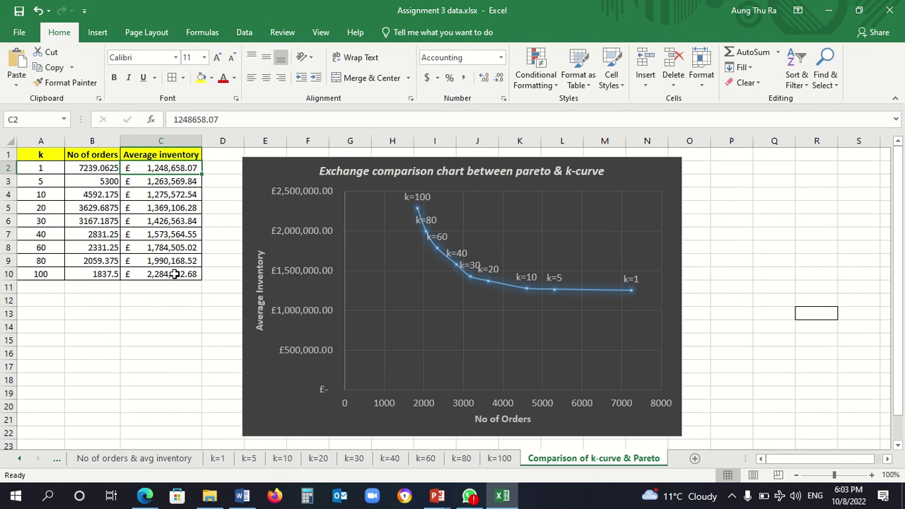
{"action": "left_click", "coordinate": [98, 171]}
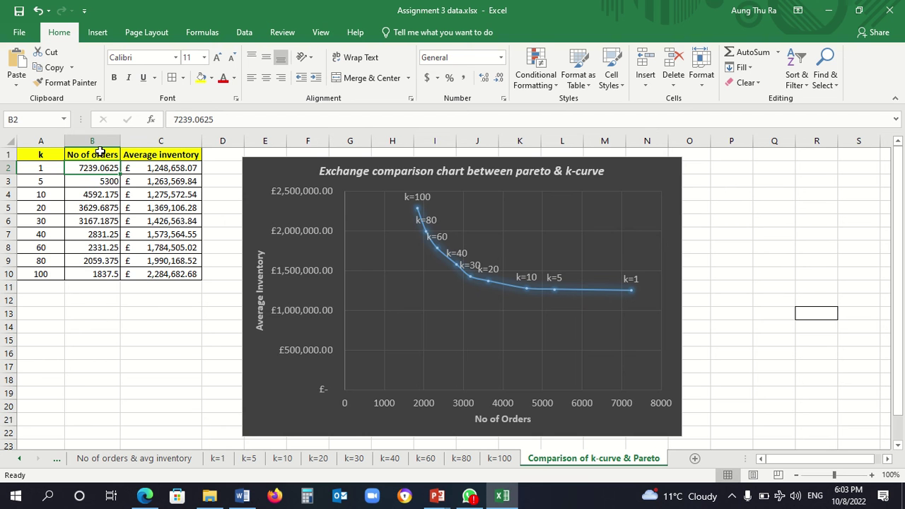
{"action": "left_click", "coordinate": [100, 152]}
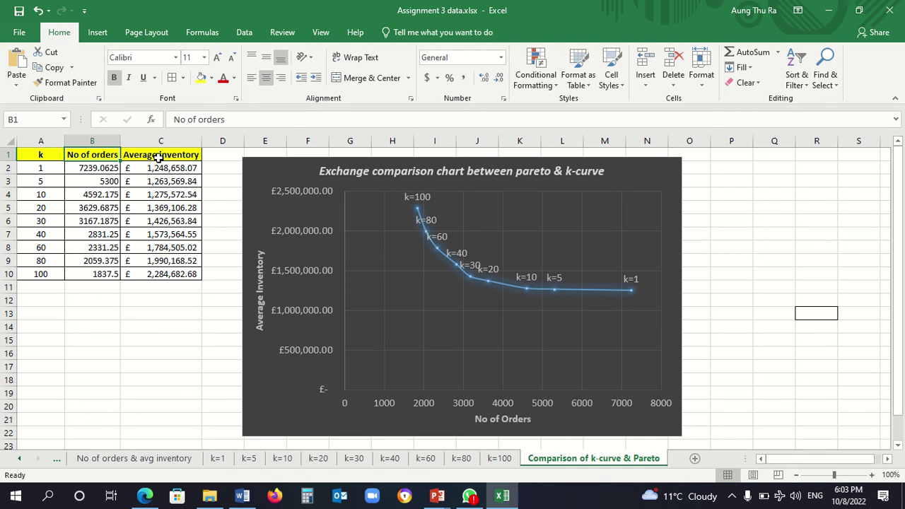
Select the No of orders and Average inventory data in B1:C10 and view the available scatter chart types without inserting one
{"action": "left_click_drag", "start_coordinate": [102, 155], "coordinate": [124, 192]}
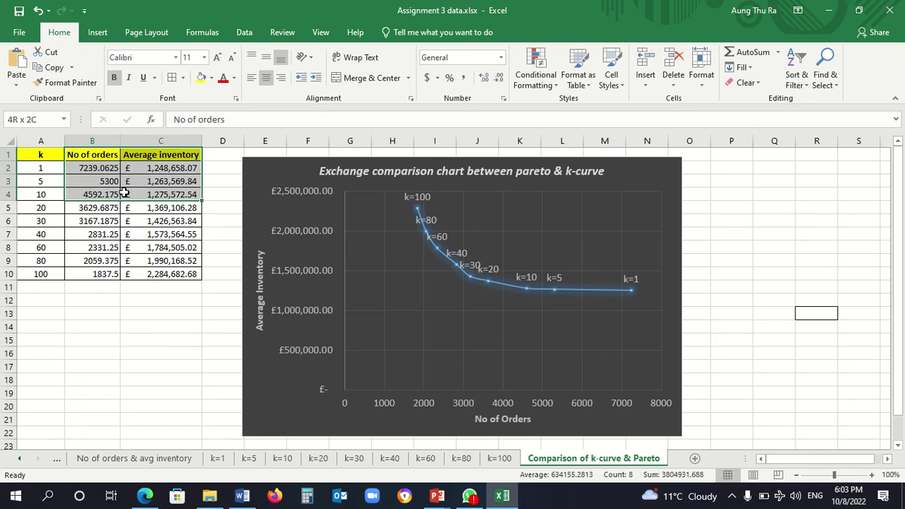
{"action": "left_click", "coordinate": [92, 248]}
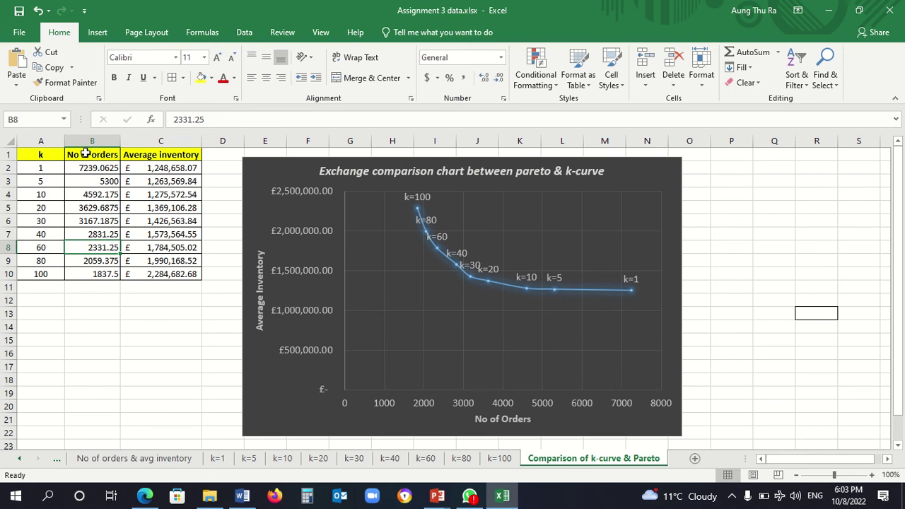
{"action": "left_click_drag", "start_coordinate": [76, 156], "coordinate": [178, 274]}
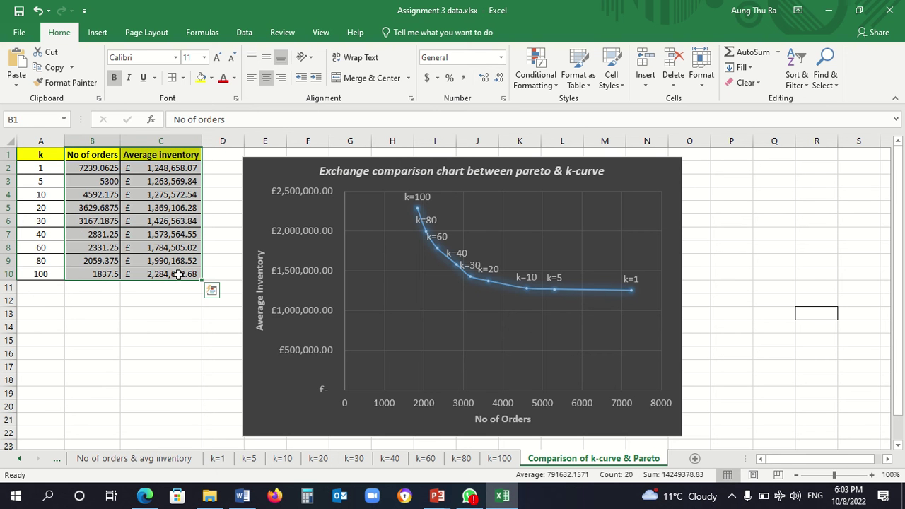
{"action": "left_click", "coordinate": [107, 32]}
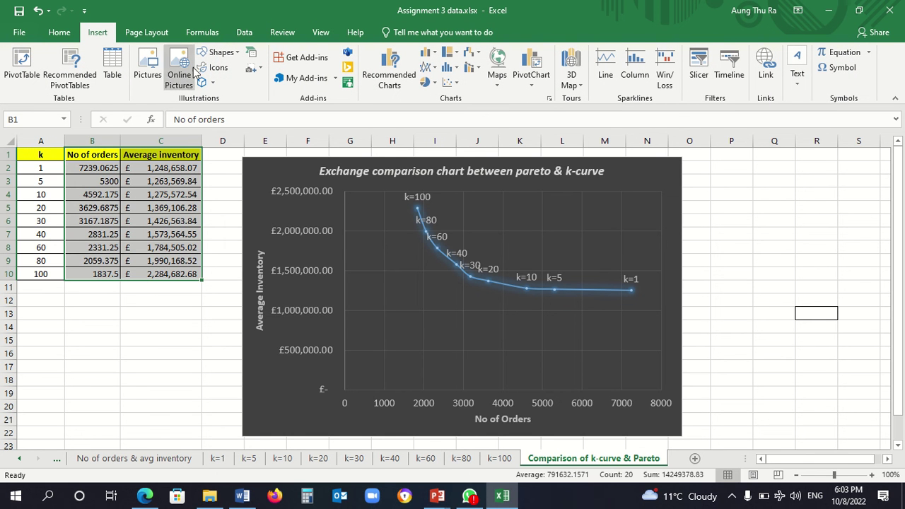
{"action": "left_click", "coordinate": [457, 83]}
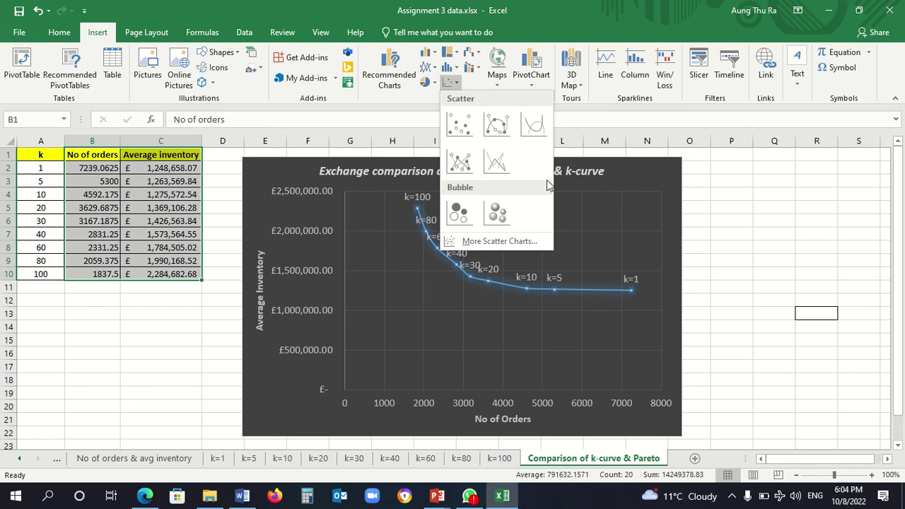
{"action": "left_click", "coordinate": [748, 230]}
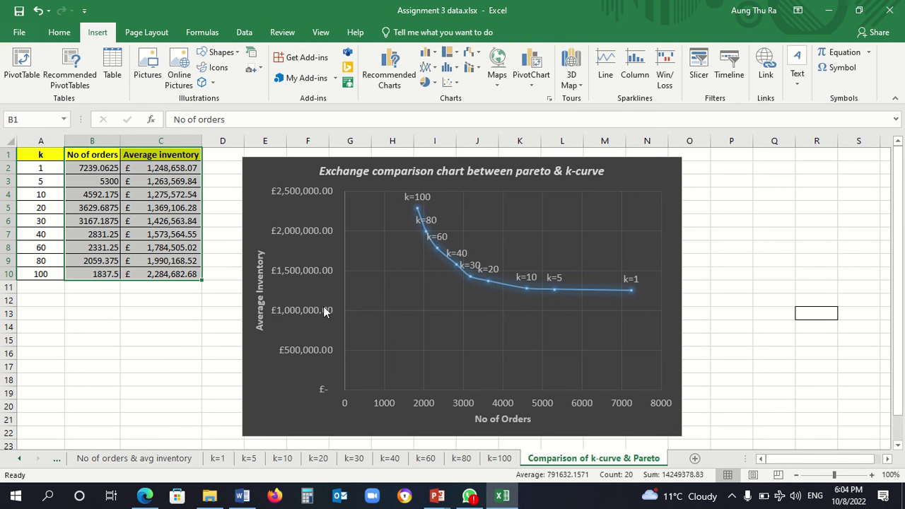
Examine the k=1 and k=10 points of the K-curve in the exchange comparison chart
{"action": "left_click", "coordinate": [725, 256]}
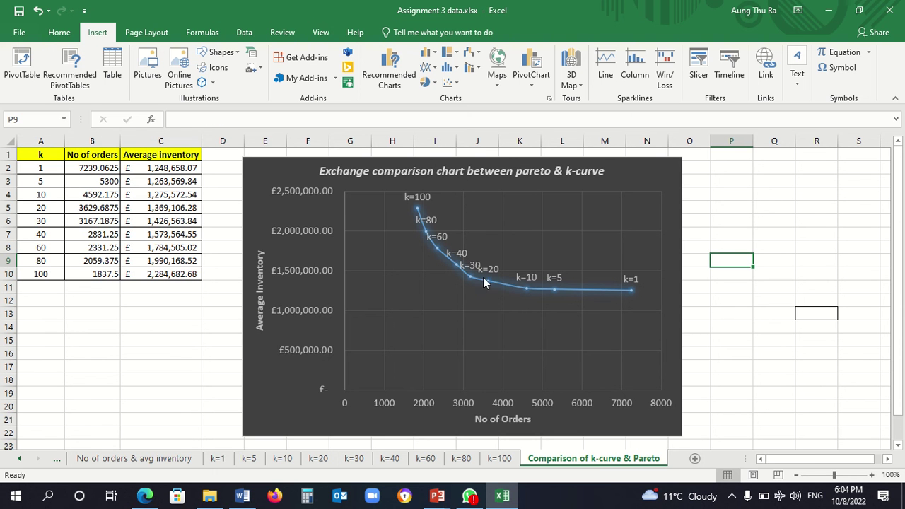
{"action": "left_click", "coordinate": [632, 295]}
{"action": "left_click", "coordinate": [439, 268]}
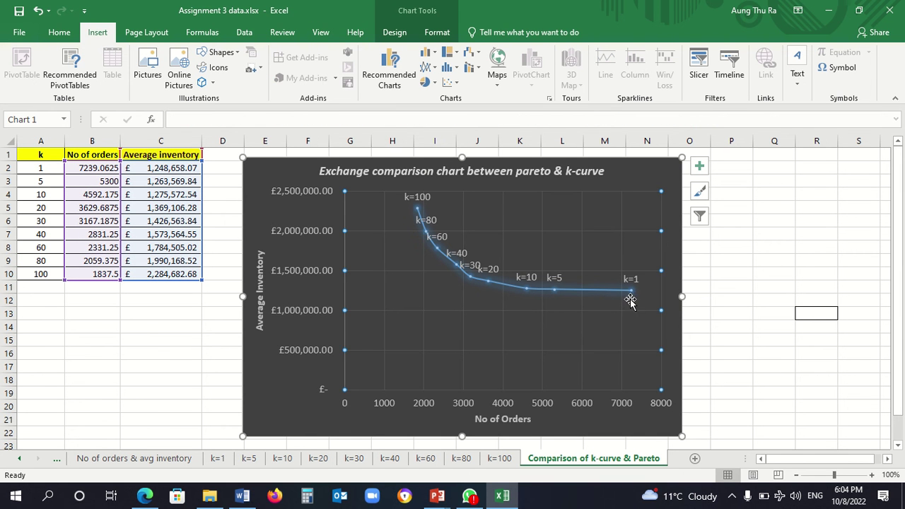
{"action": "mouse_move", "coordinate": [632, 297]}
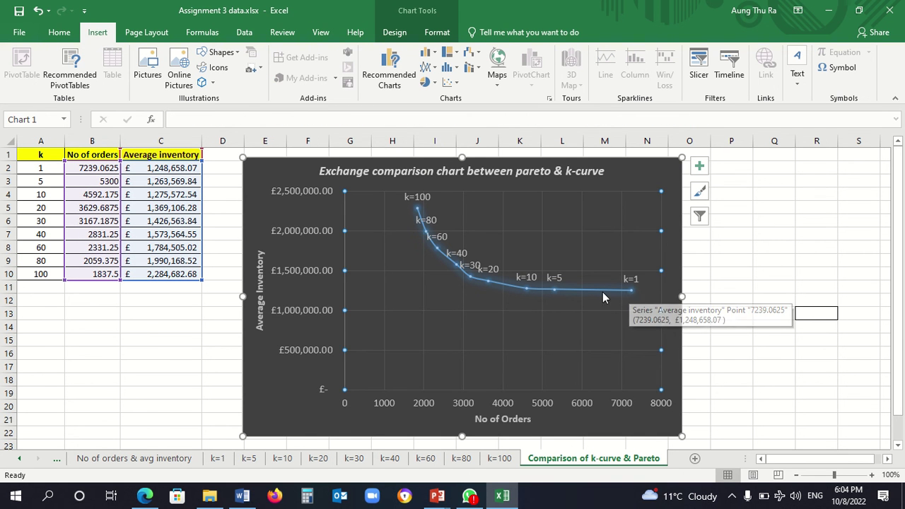
{"action": "mouse_move", "coordinate": [525, 292]}
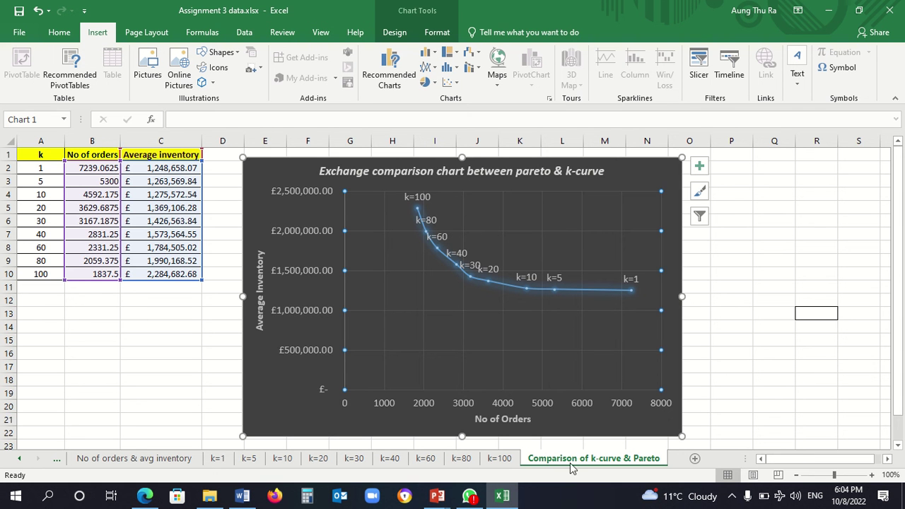
Check the k=80 sheet, return to the Comparison of k-curve & Pareto sheet and review its k values beside the chart
{"action": "left_click", "coordinate": [499, 458]}
{"action": "left_click", "coordinate": [570, 460]}
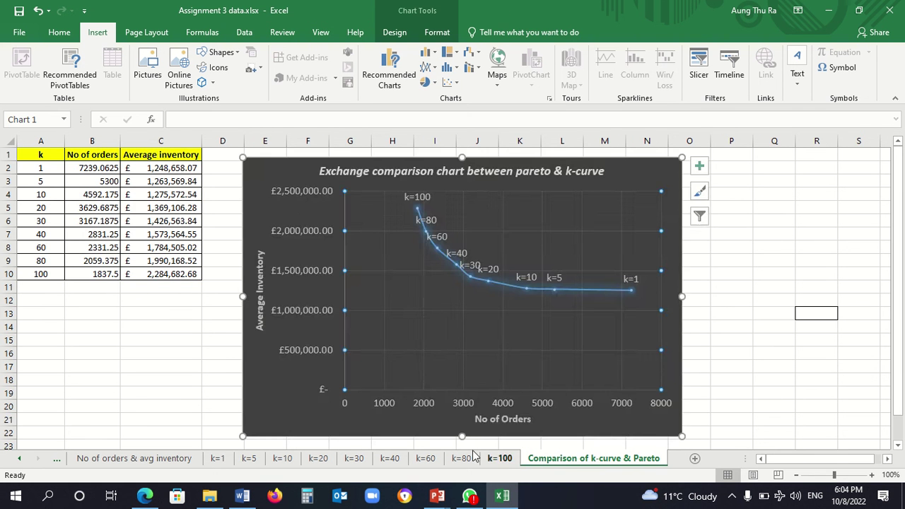
{"action": "left_click", "coordinate": [458, 460]}
{"action": "left_click", "coordinate": [498, 459]}
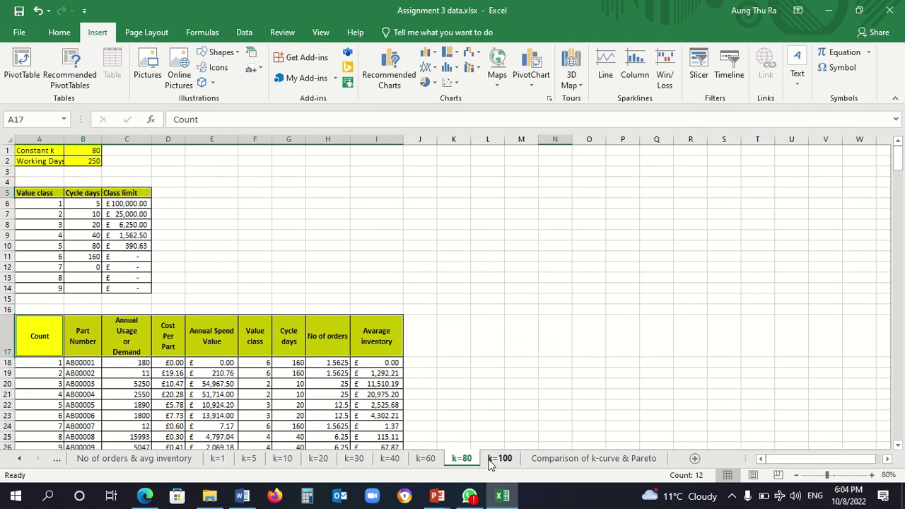
{"action": "left_click", "coordinate": [578, 460]}
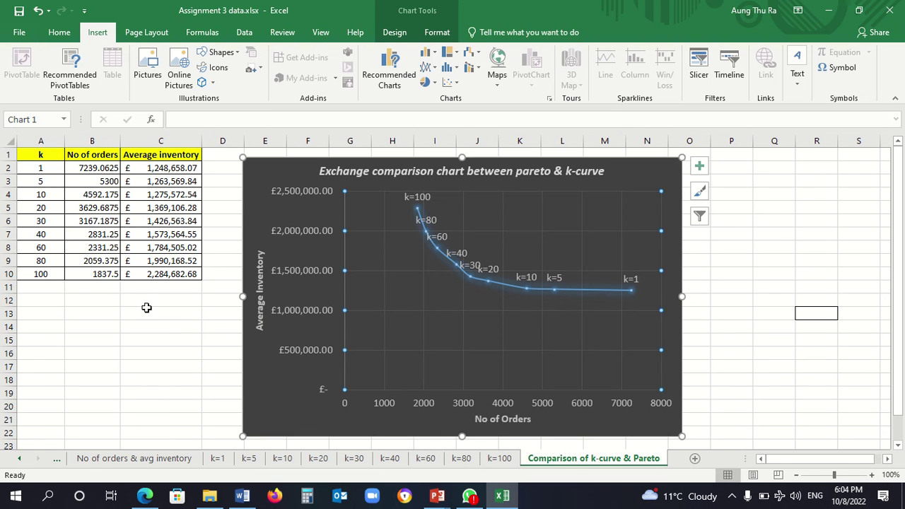
{"action": "left_click", "coordinate": [117, 314]}
{"action": "left_click", "coordinate": [58, 211]}
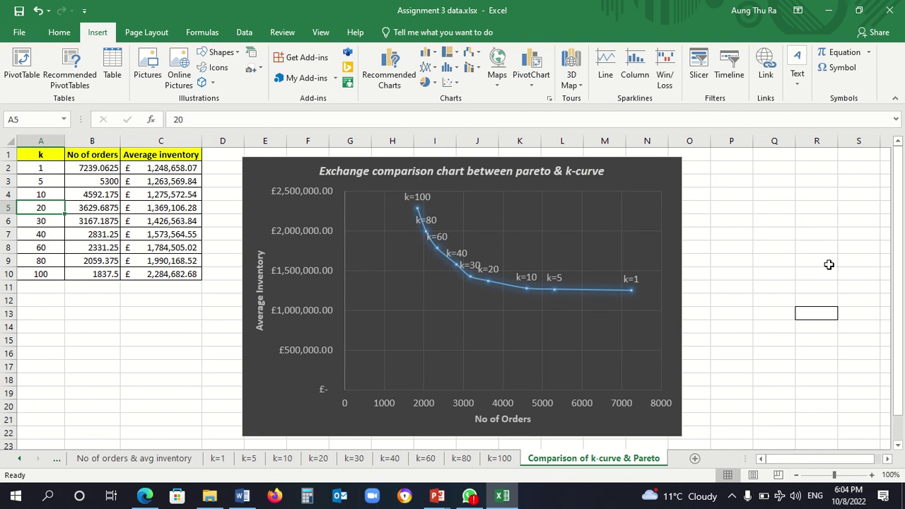
{"action": "left_click", "coordinate": [796, 265]}
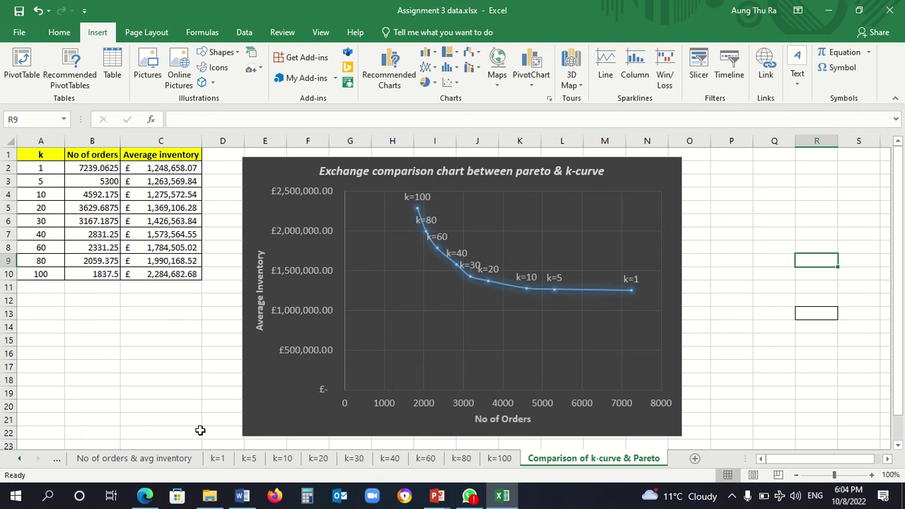
Switch to the K-Curve Methodology for Inventory Management presentation in PowerPoint and start the slide show at the Presentation objective slide
{"action": "mouse_move", "coordinate": [437, 495]}
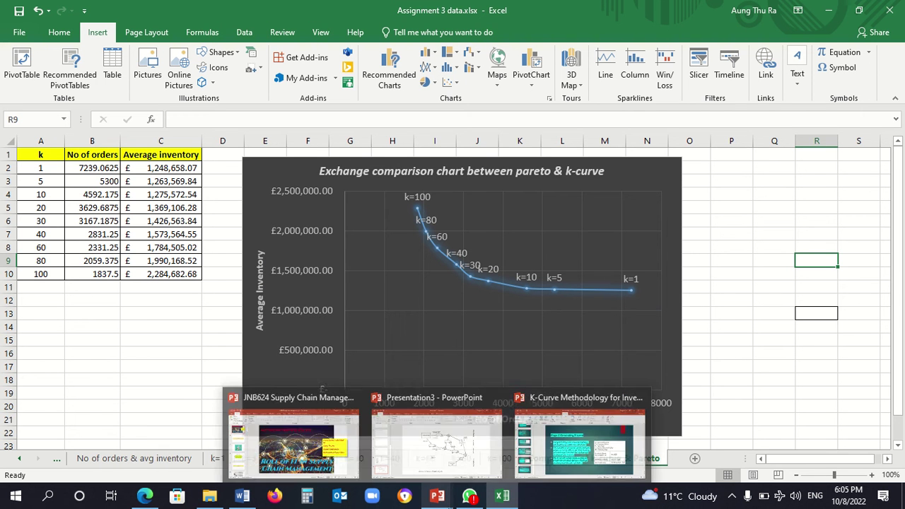
{"action": "left_click", "coordinate": [555, 456]}
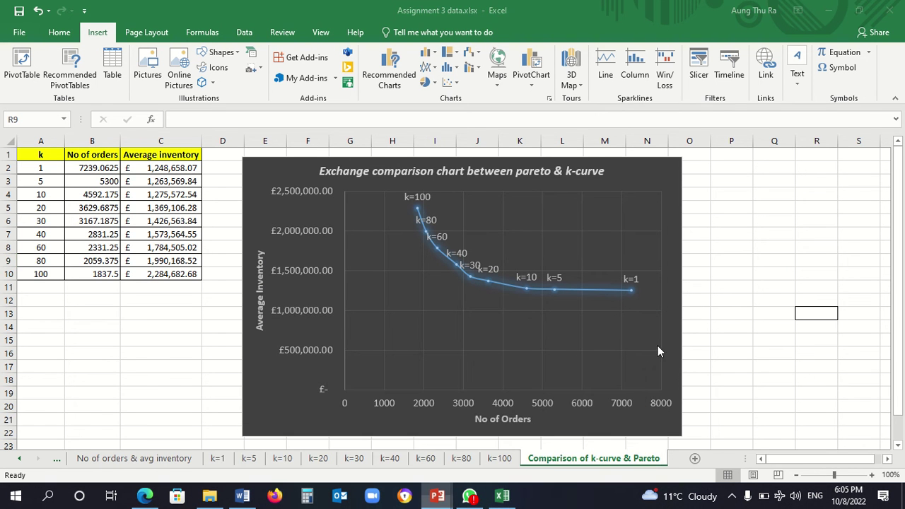
{"action": "scroll", "coordinate": [665, 340], "scroll_direction": "up", "scroll_amount": 10}
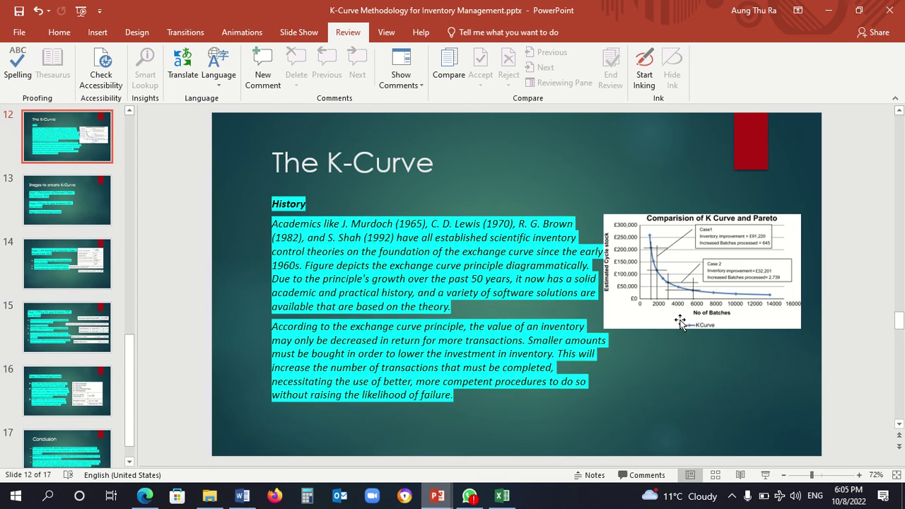
{"action": "scroll", "coordinate": [693, 306], "scroll_direction": "up", "scroll_amount": 5}
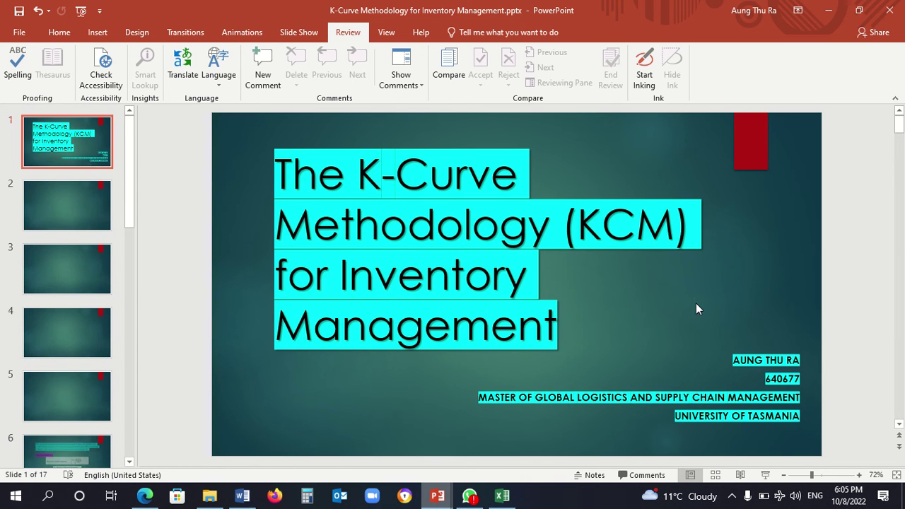
{"action": "left_click", "coordinate": [96, 204]}
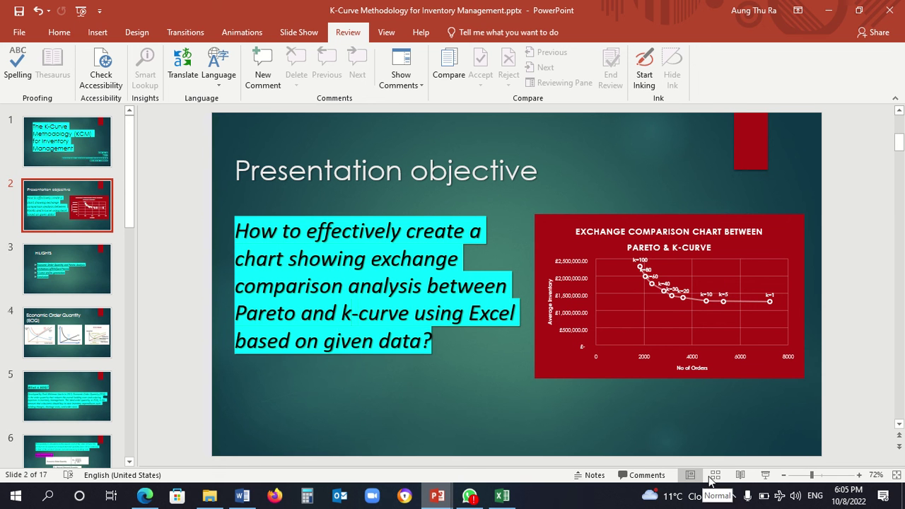
{"action": "left_click", "coordinate": [765, 475]}
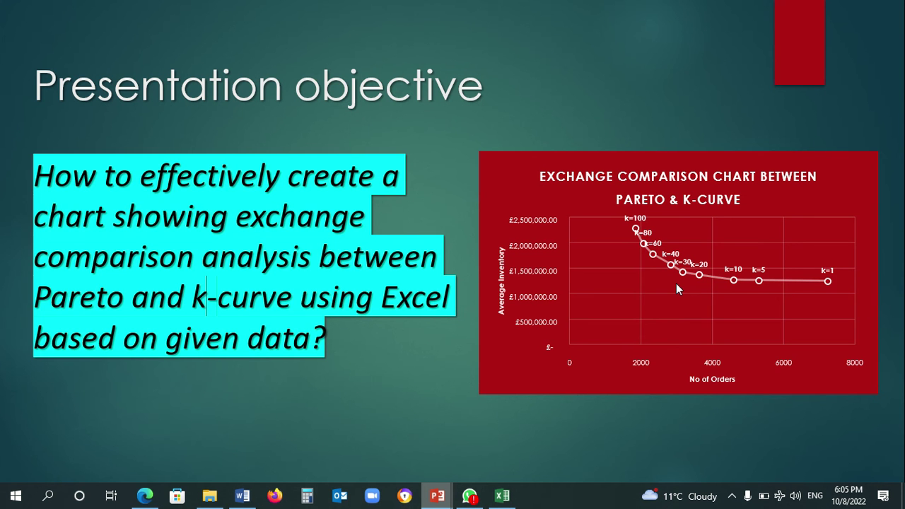
Review the Presentation objective slide with its exchange comparison chart and the HILIGHTS slide in the slide show
{"action": "left_click", "coordinate": [676, 283]}
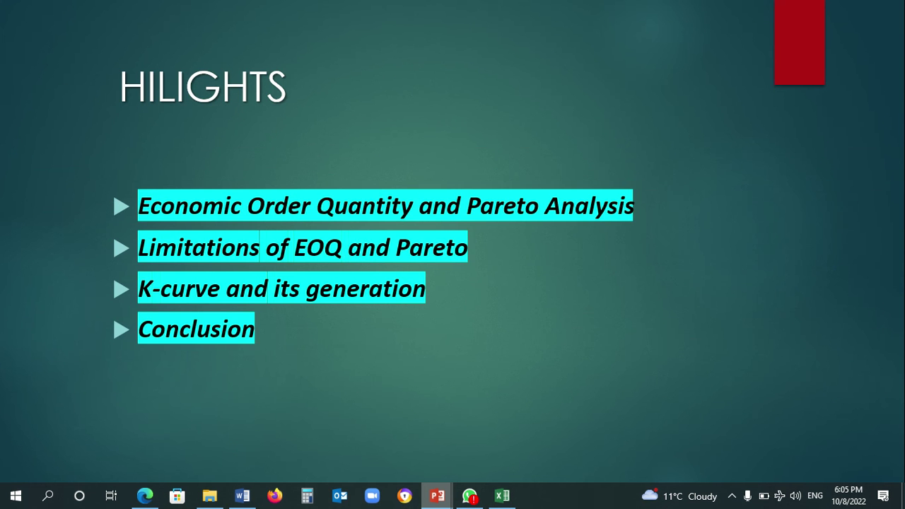
{"action": "key", "text": "Left"}
{"action": "key", "text": "Left"}
{"action": "key", "text": "Right"}
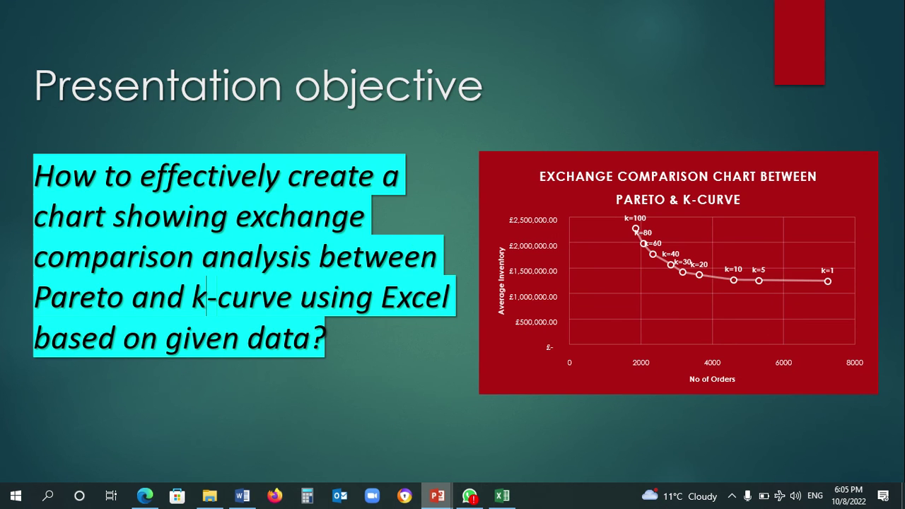
{"action": "key", "text": "Right"}
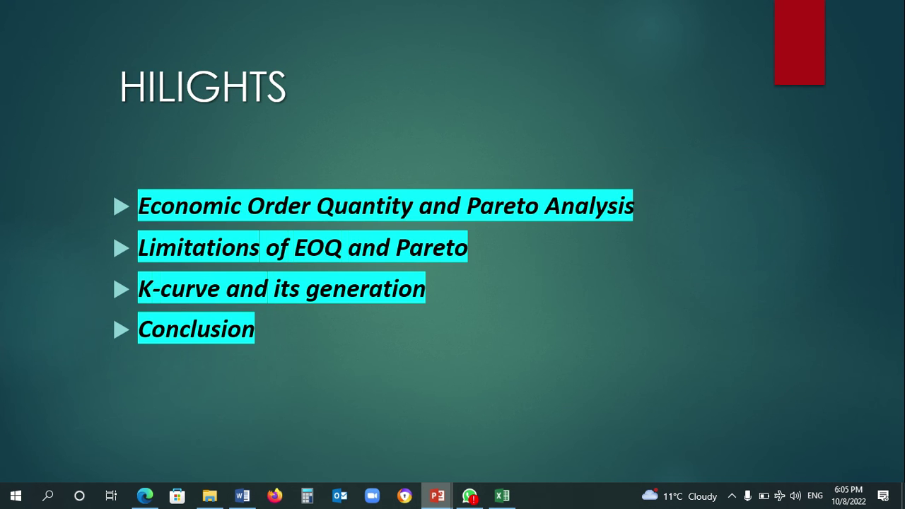
Go through the EOQ and Pareto slides up to the A, B, C category slide and end the slide show
{"action": "key", "text": "Right"}
{"action": "key", "text": "Left"}
{"action": "key", "text": "Right"}
{"action": "key", "text": "Right"}
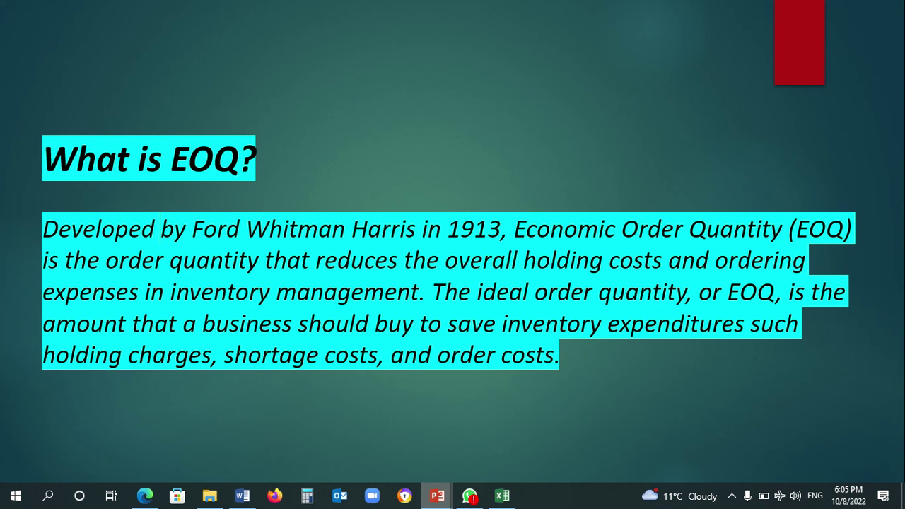
{"action": "key", "text": "Right"}
{"action": "key", "text": "Right"}
{"action": "key", "text": "Right"}
{"action": "key", "text": "Right"}
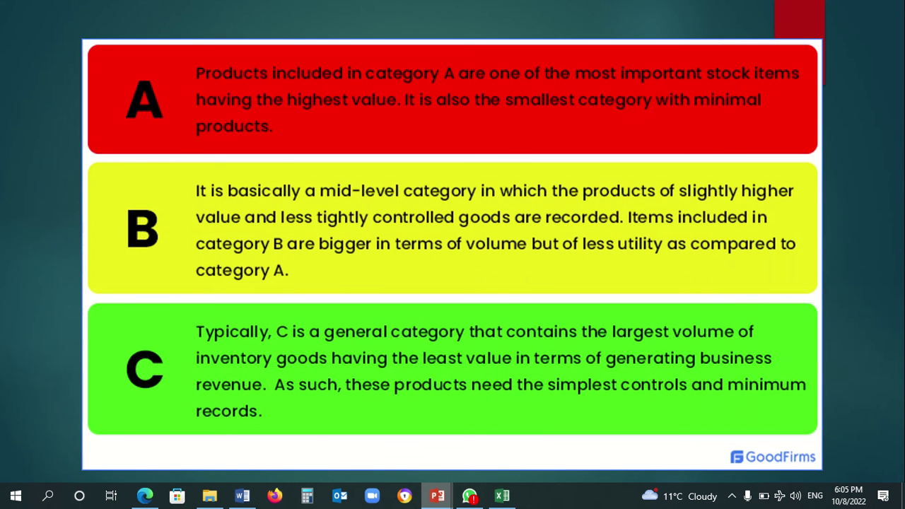
{"action": "right_click", "coordinate": [548, 258]}
{"action": "left_click", "coordinate": [589, 450]}
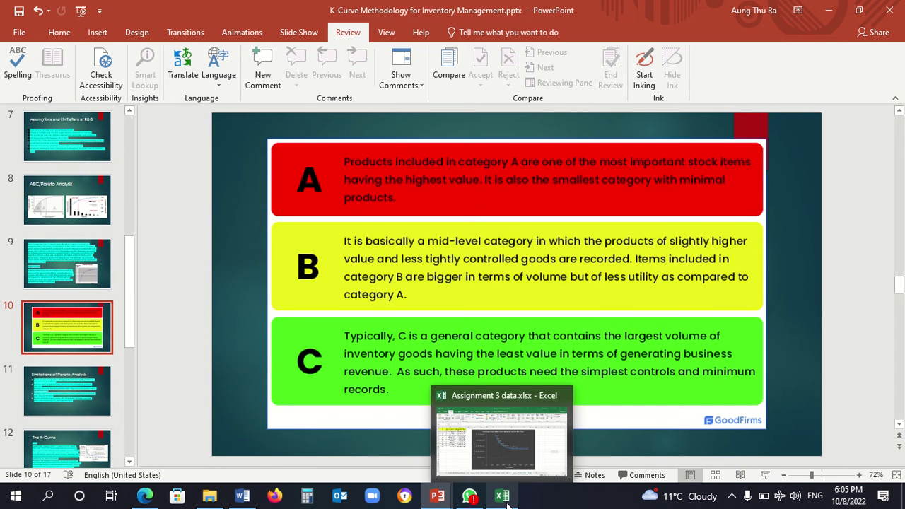
Switch back to the Assignment 3 data workbook in Excel and go back through its sheets to the Data sheet
{"action": "left_click", "coordinate": [502, 496]}
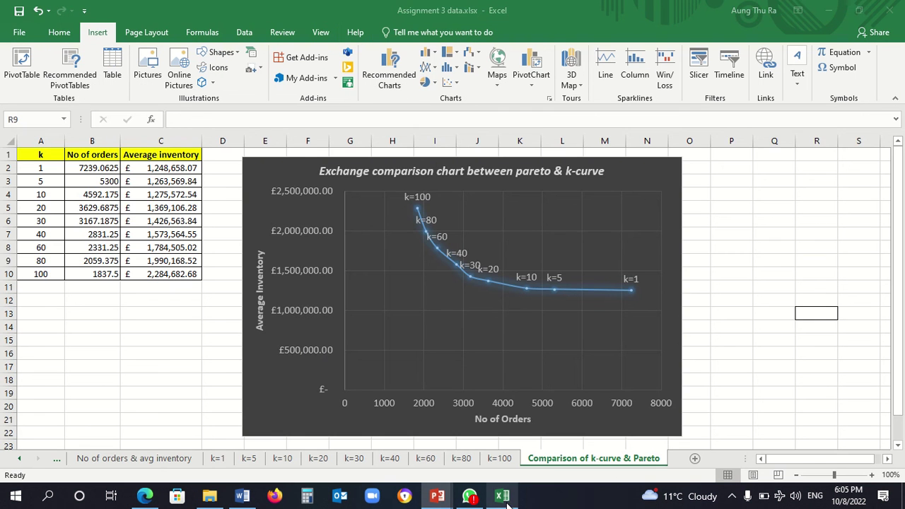
{"action": "left_click", "coordinate": [57, 459]}
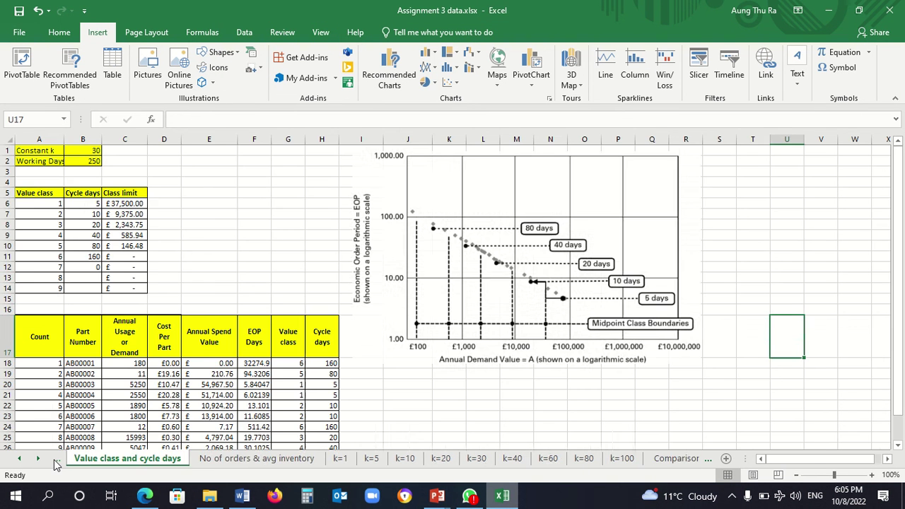
{"action": "left_click", "coordinate": [57, 463]}
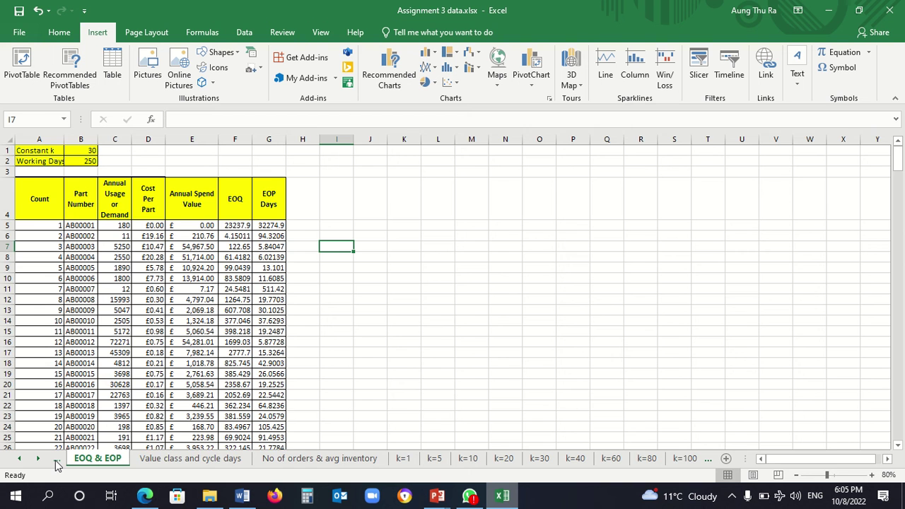
{"action": "left_click", "coordinate": [57, 463]}
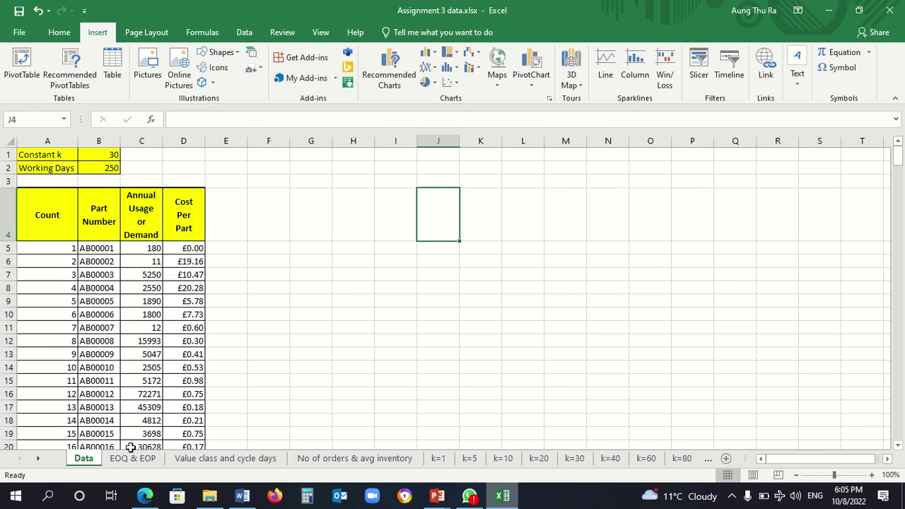
Examine the Count, Part Number, Annual Usage or Demand and Cost Per Part columns of the Data sheet
{"action": "left_click", "coordinate": [178, 220]}
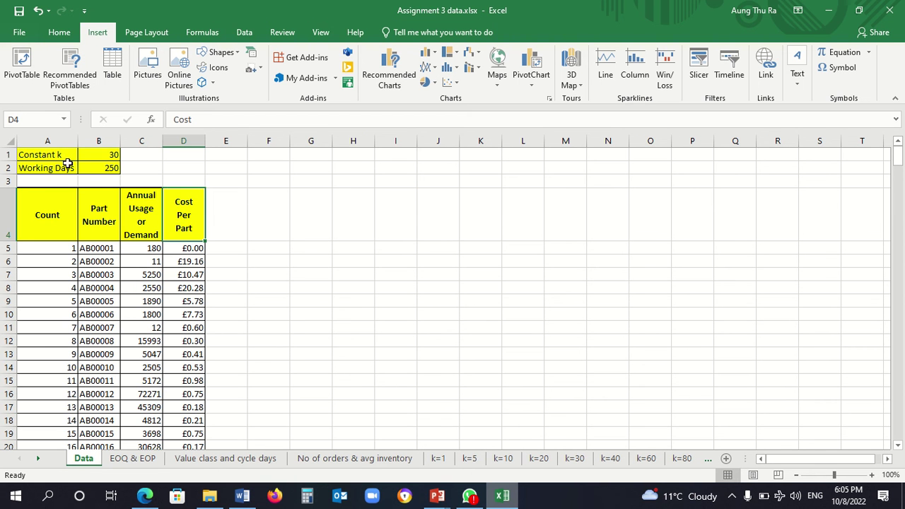
{"action": "left_click", "coordinate": [313, 286]}
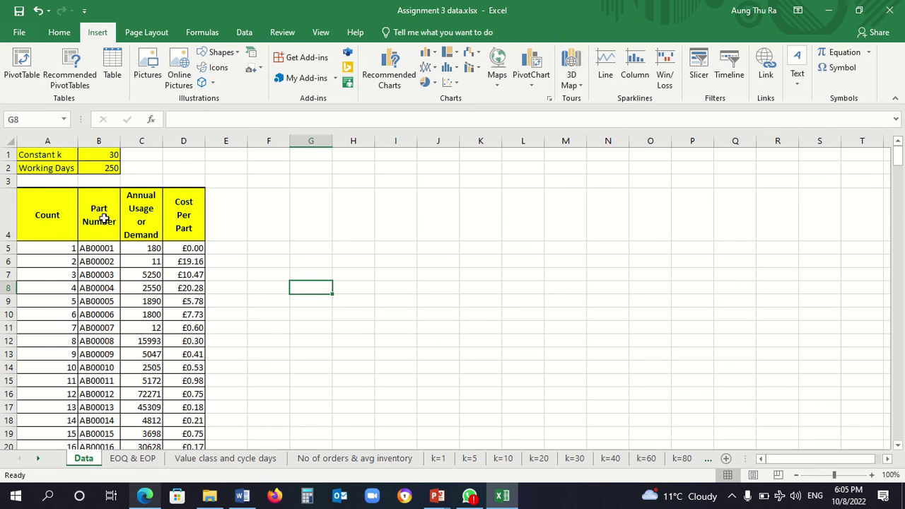
{"action": "left_click", "coordinate": [30, 166]}
{"action": "left_click", "coordinate": [58, 208]}
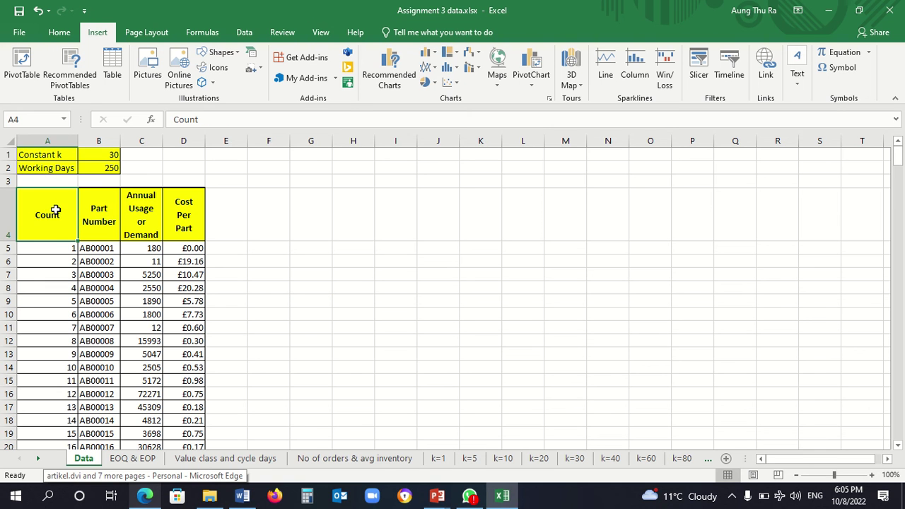
{"action": "left_click", "coordinate": [106, 228]}
{"action": "left_click", "coordinate": [54, 235]}
{"action": "left_click", "coordinate": [152, 218]}
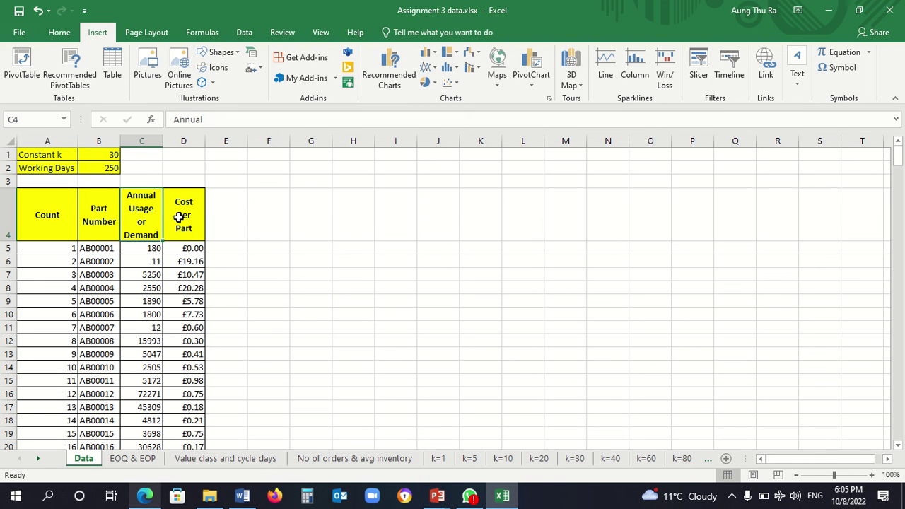
{"action": "left_click", "coordinate": [190, 228]}
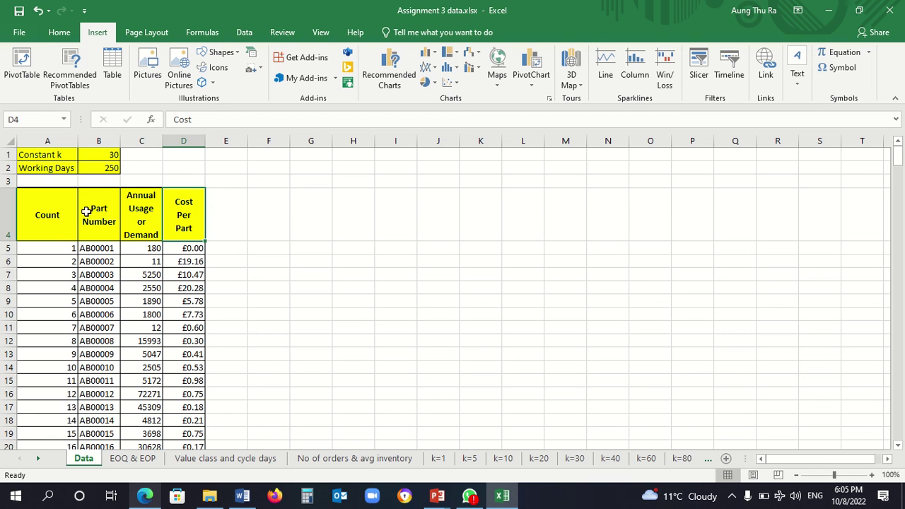
Inspect the Constant k formula in B1 and the Working Days value in B2 of the Data sheet
{"action": "left_click", "coordinate": [106, 155]}
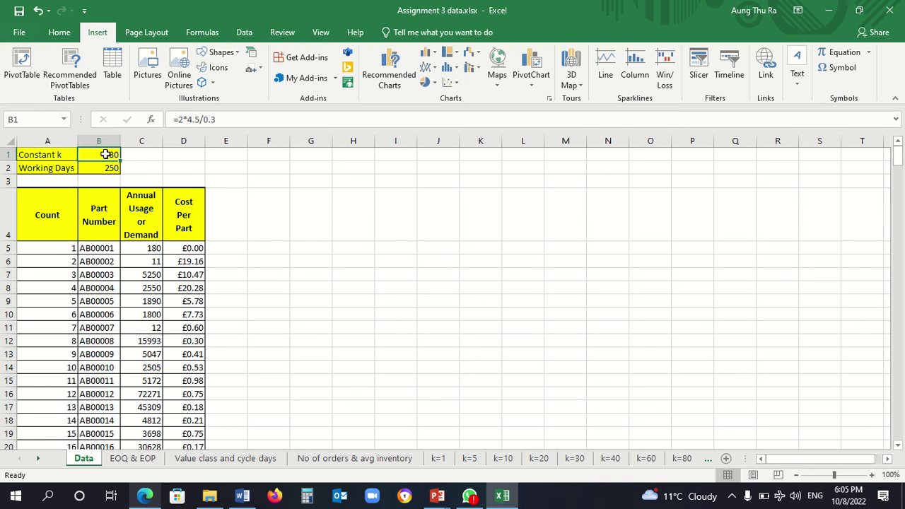
{"action": "left_click", "coordinate": [113, 168]}
{"action": "left_click", "coordinate": [268, 181]}
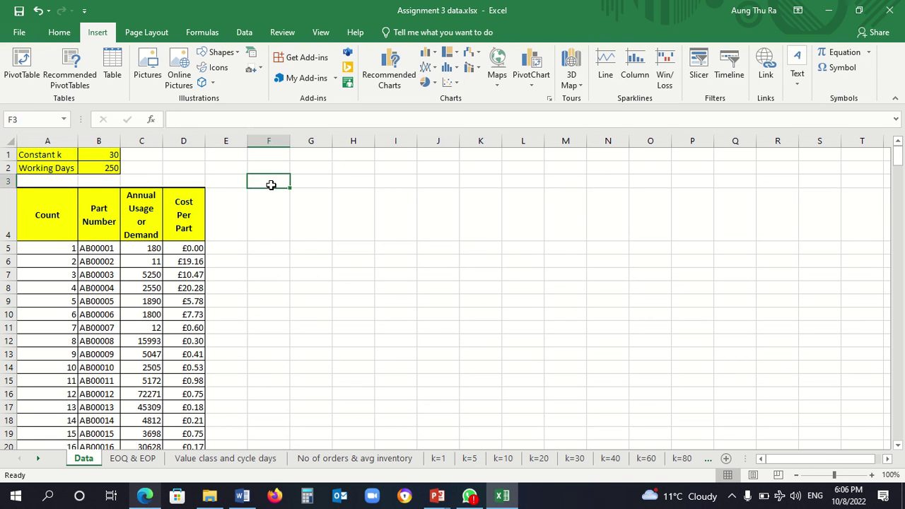
{"action": "left_click", "coordinate": [109, 154]}
{"action": "left_click", "coordinate": [108, 165]}
{"action": "left_click", "coordinate": [309, 200]}
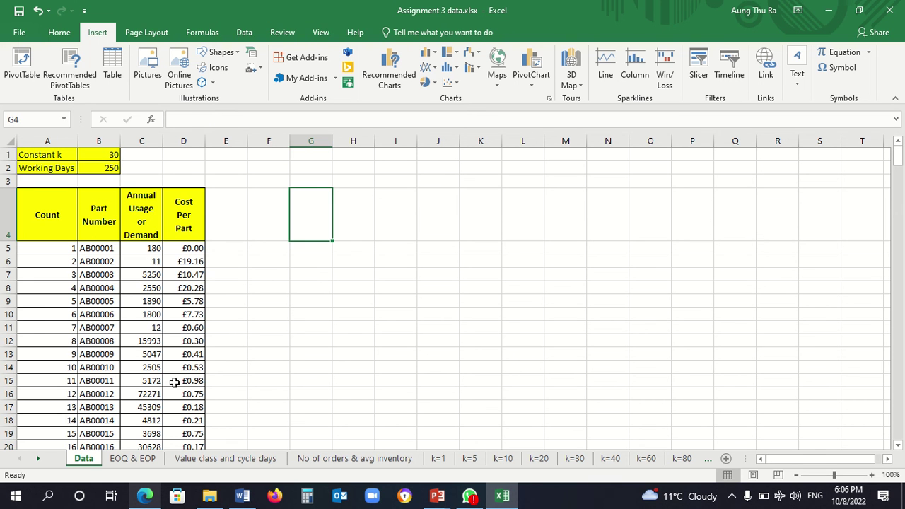
{"action": "left_click", "coordinate": [287, 277]}
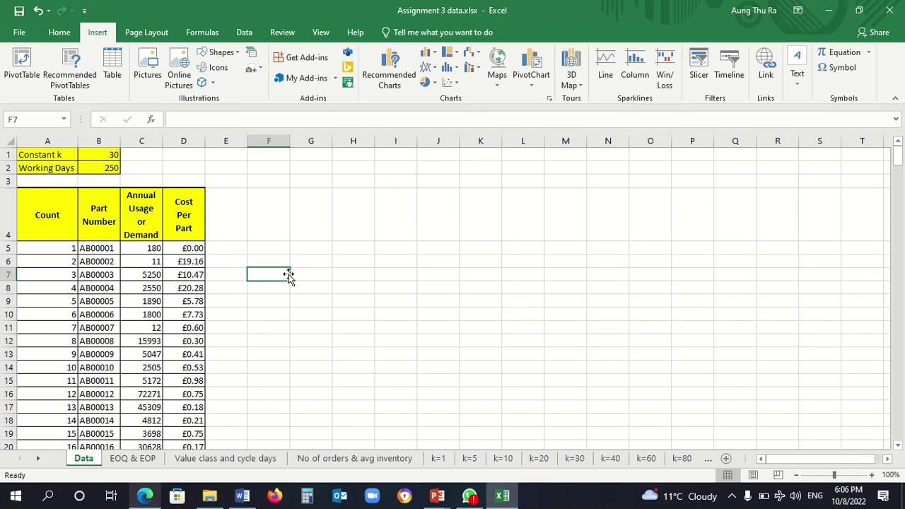
Open the EOQ & EOP sheet and examine its EOQ and EOP Days columns
{"action": "left_click", "coordinate": [134, 459]}
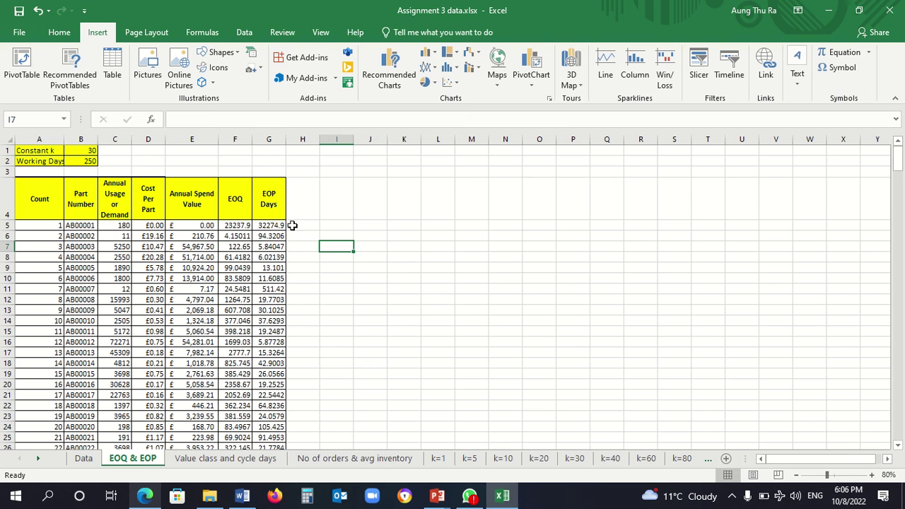
{"action": "left_click", "coordinate": [232, 207]}
{"action": "left_click", "coordinate": [265, 205]}
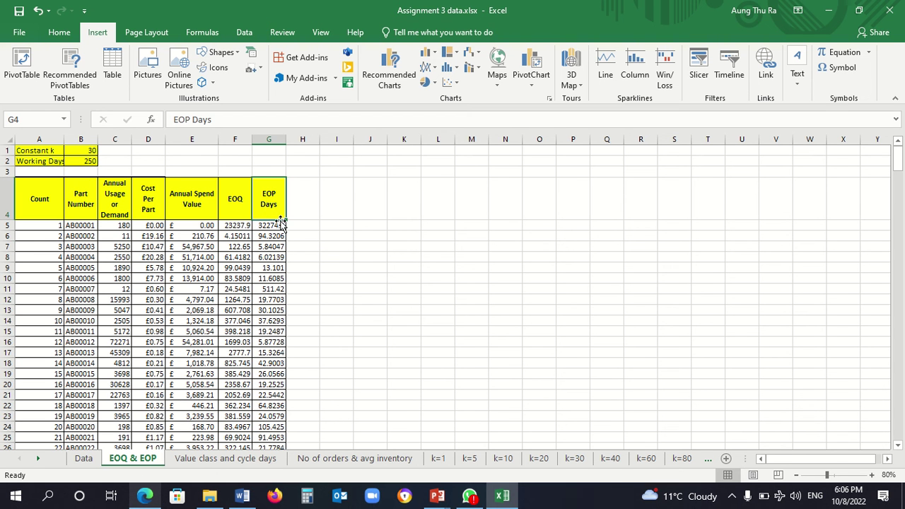
{"action": "left_click", "coordinate": [363, 229]}
Inspect the Constant k formula in B1 and open the first part's EOQ formula in F5 to trace its cell references
{"action": "left_click", "coordinate": [242, 228]}
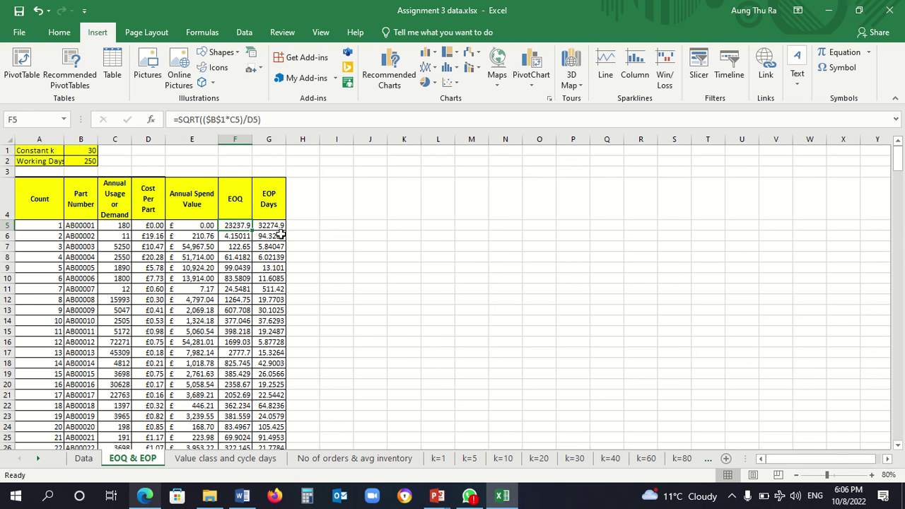
{"action": "left_click", "coordinate": [84, 150]}
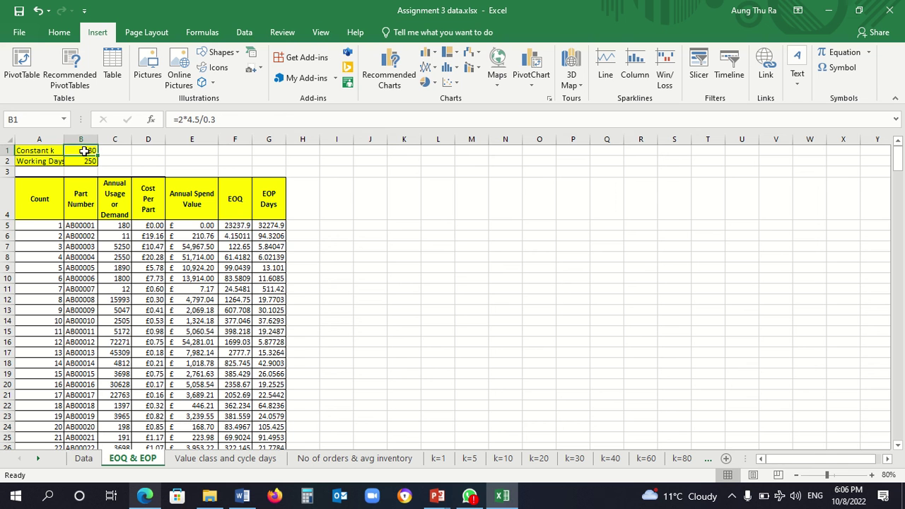
{"action": "left_click", "coordinate": [238, 226]}
{"action": "double_click", "coordinate": [238, 227]}
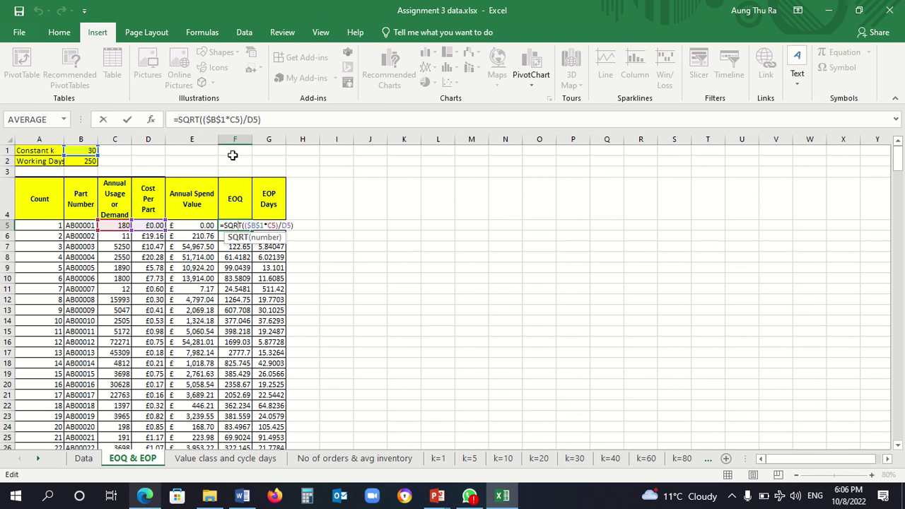
Close the open EOQ formula unchanged and inspect the first part's EOQ and EOP Days formulas in F5 and G5
{"action": "left_click", "coordinate": [321, 226]}
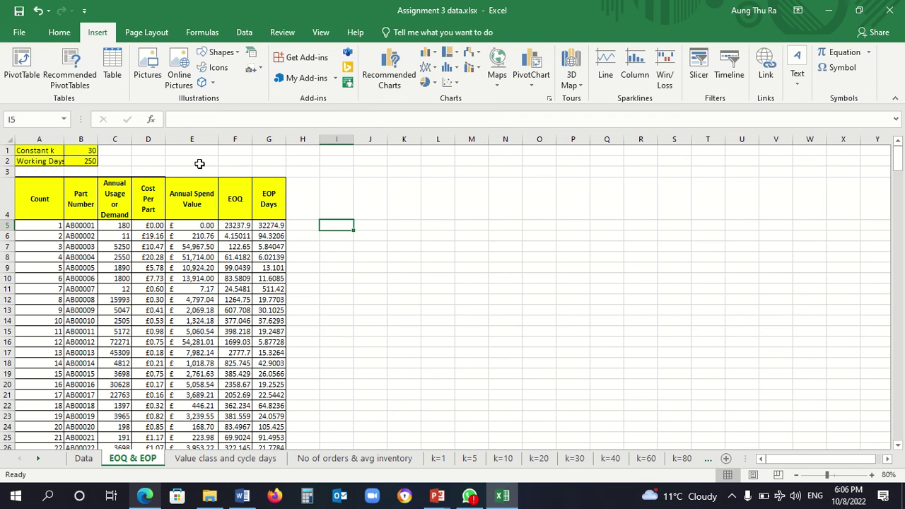
{"action": "left_click", "coordinate": [250, 225]}
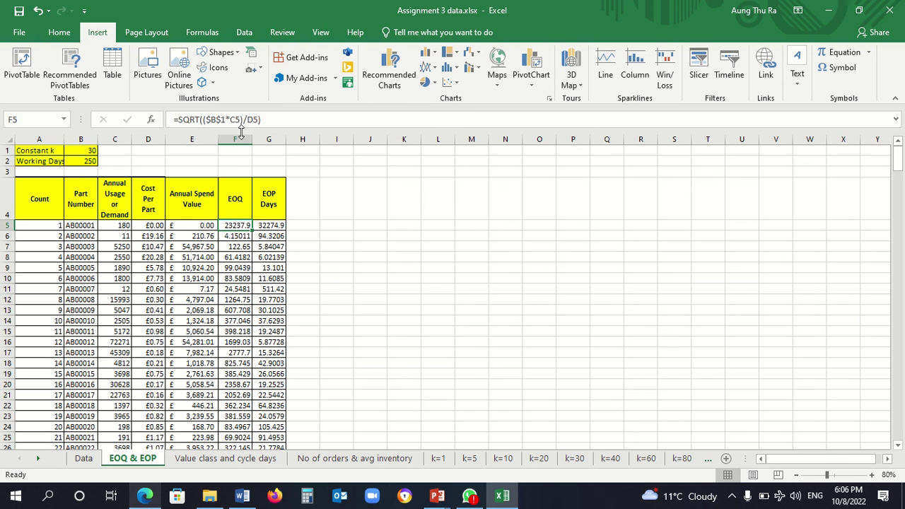
{"action": "left_click", "coordinate": [273, 226]}
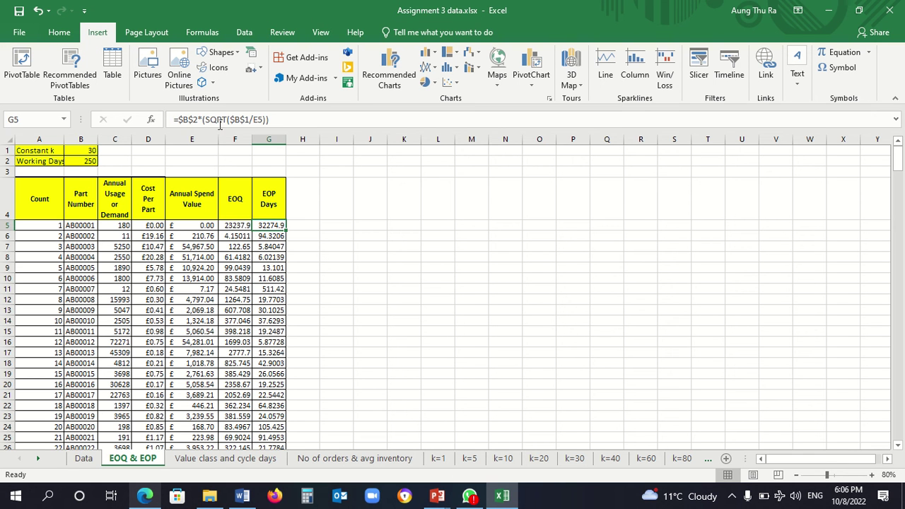
{"action": "left_click", "coordinate": [323, 277]}
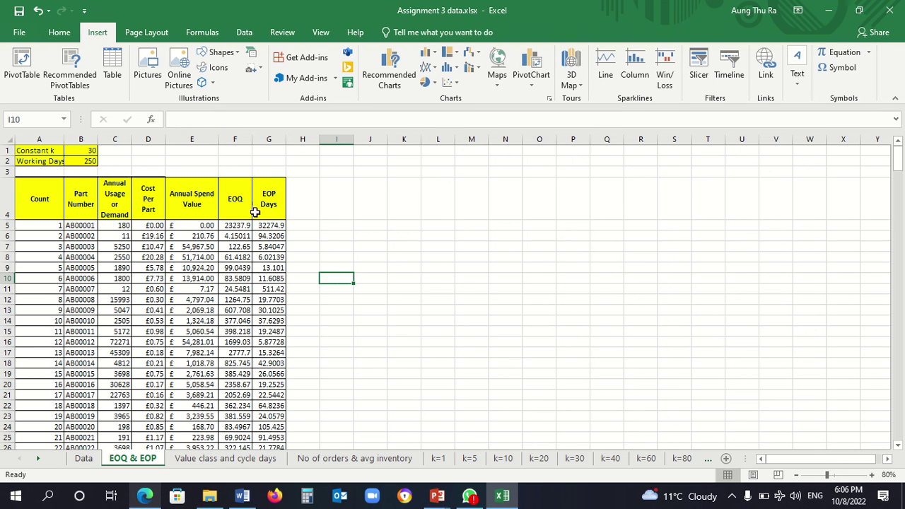
{"action": "left_click", "coordinate": [237, 205]}
{"action": "left_click", "coordinate": [270, 213]}
{"action": "left_click", "coordinate": [242, 226]}
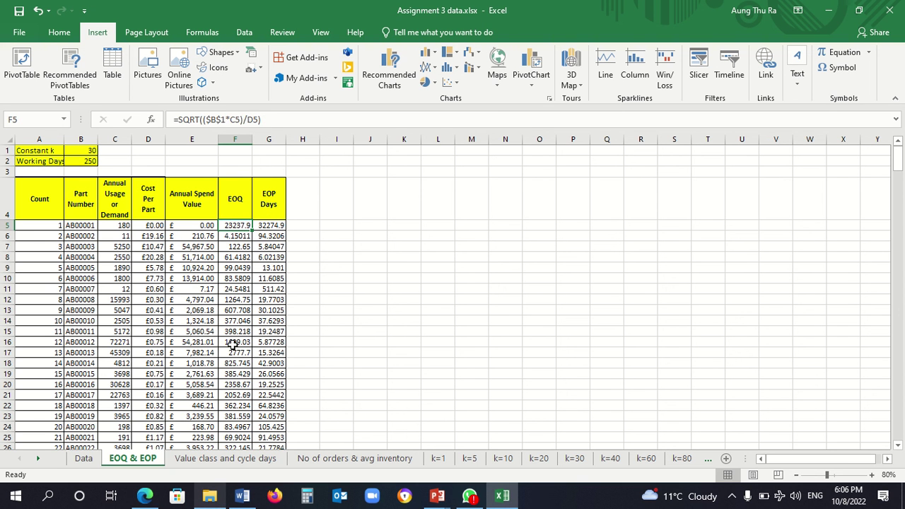
{"action": "left_click", "coordinate": [349, 364]}
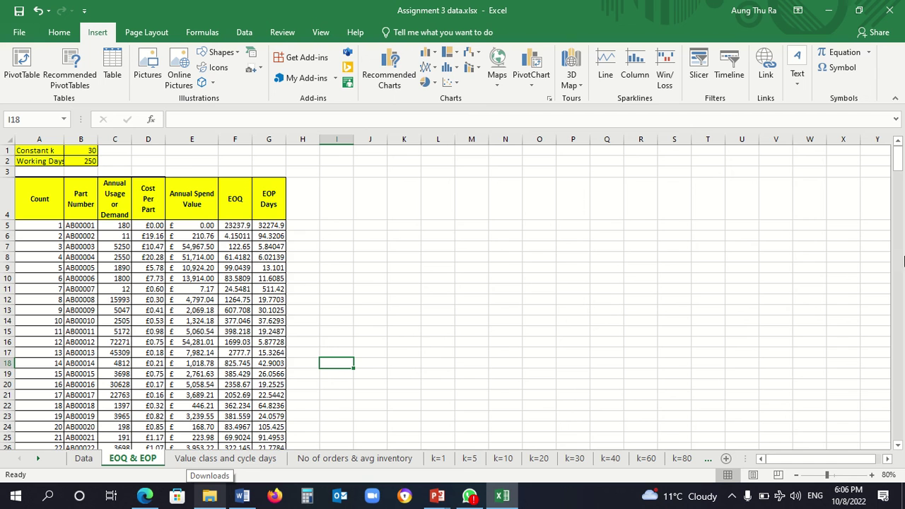
{"action": "mouse_move", "coordinate": [900, 161]}
{"action": "left_mouse_down"}
{"action": "mouse_move", "coordinate": [899, 355]}
{"action": "mouse_move", "coordinate": [898, 159]}
{"action": "left_mouse_up"}
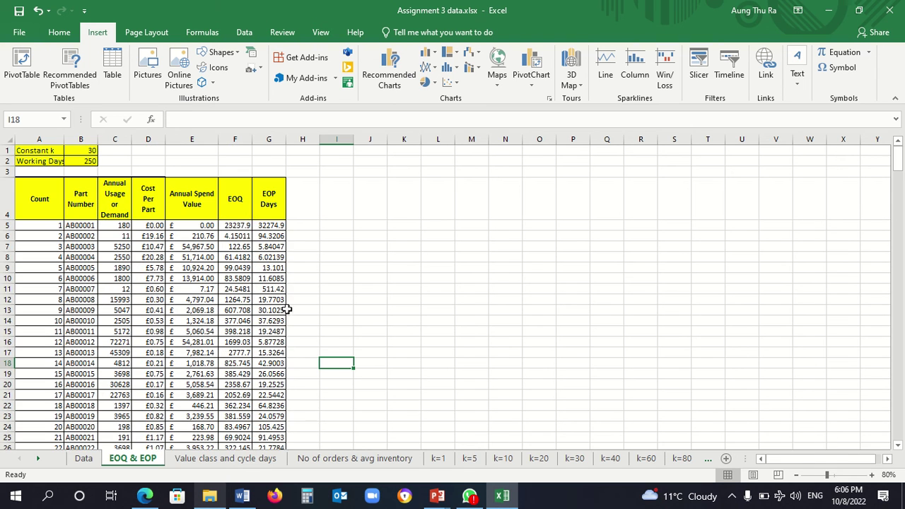
Open the Value class and cycle days sheet and examine its Class limit, Value class and Cycle days columns
{"action": "left_click", "coordinate": [220, 457]}
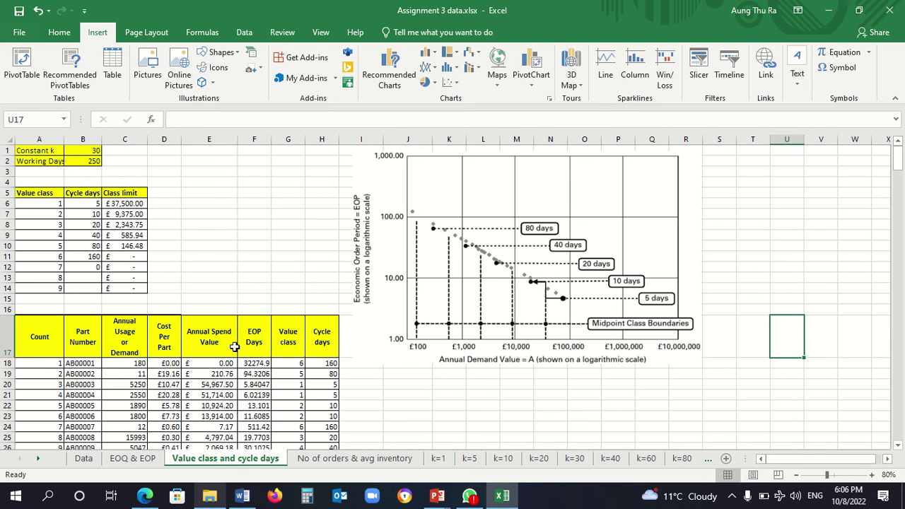
{"action": "left_click", "coordinate": [346, 458]}
{"action": "left_click", "coordinate": [244, 458]}
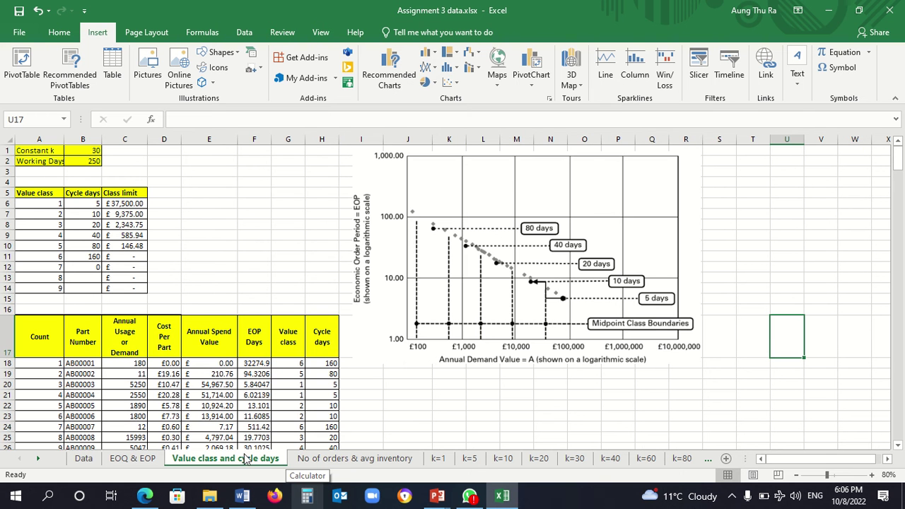
{"action": "left_click", "coordinate": [289, 336]}
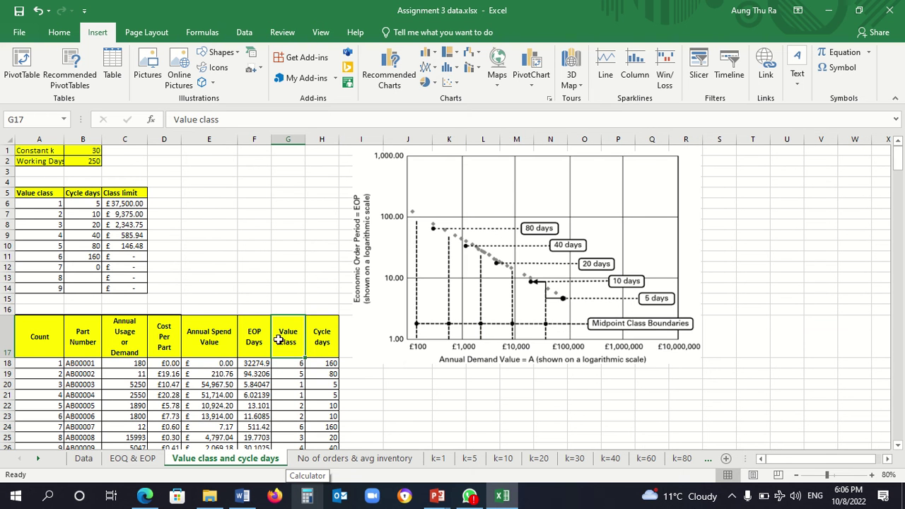
{"action": "left_click", "coordinate": [116, 192]}
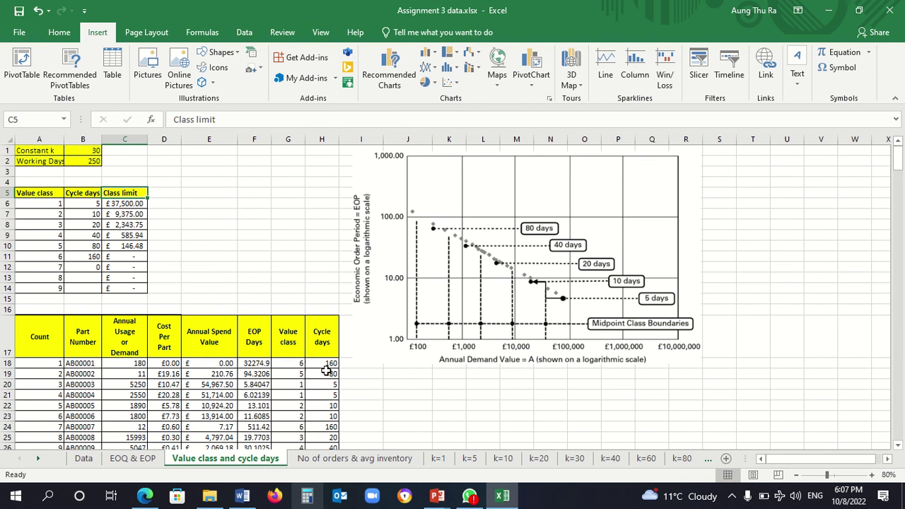
{"action": "left_click", "coordinate": [304, 201]}
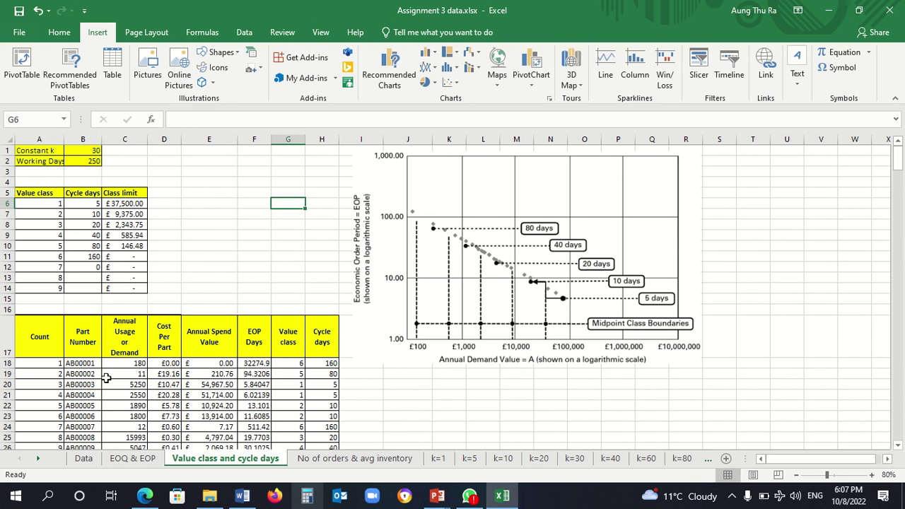
{"action": "left_click", "coordinate": [283, 351]}
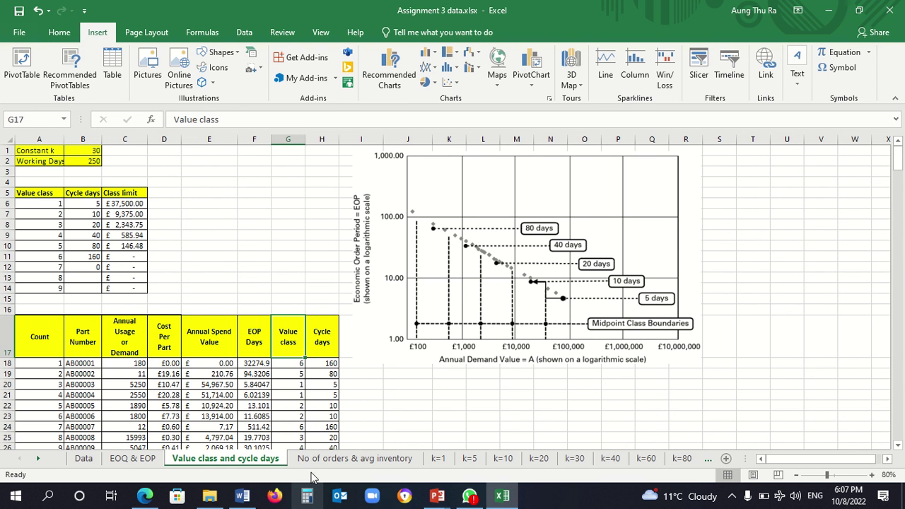
{"action": "left_click", "coordinate": [322, 340]}
{"action": "left_click", "coordinate": [280, 339]}
{"action": "left_click", "coordinate": [316, 343]}
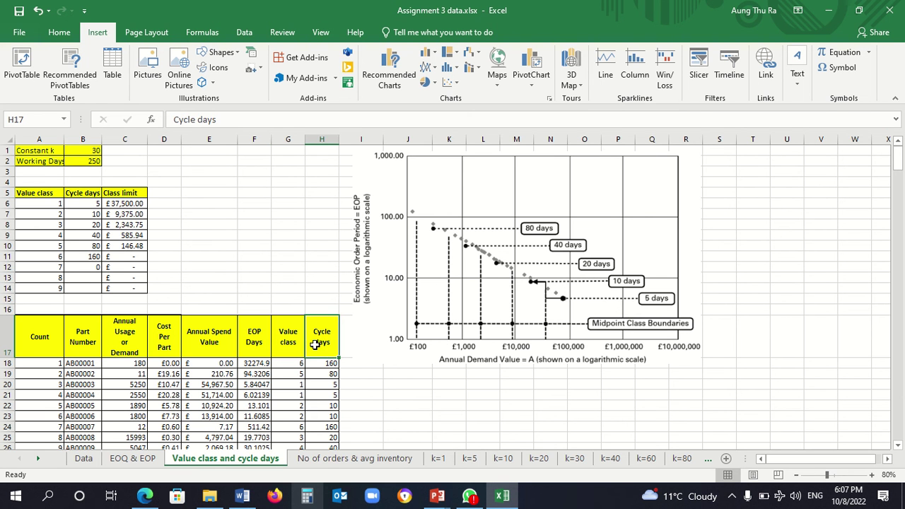
Inspect the Value class formula in G19 and the Cycle days formula in H18 of the Value class and cycle days sheet
{"action": "left_click", "coordinate": [327, 454]}
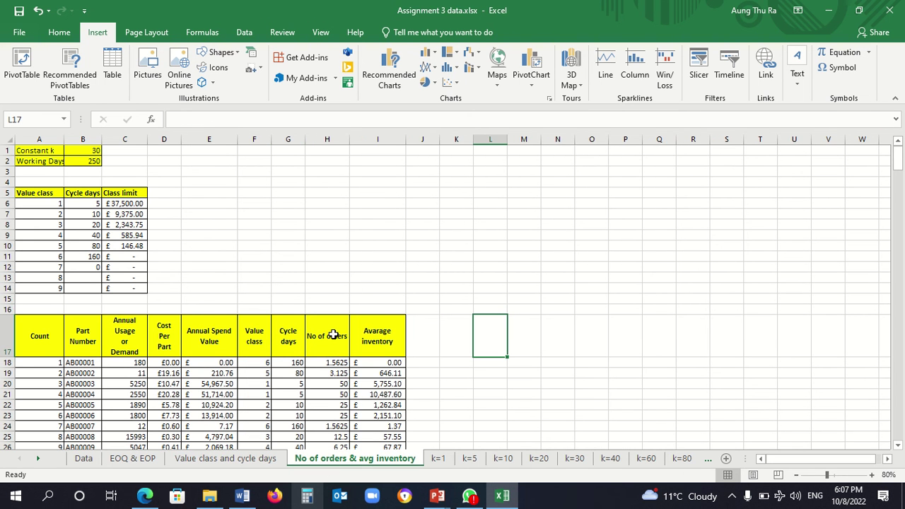
{"action": "left_click", "coordinate": [272, 458]}
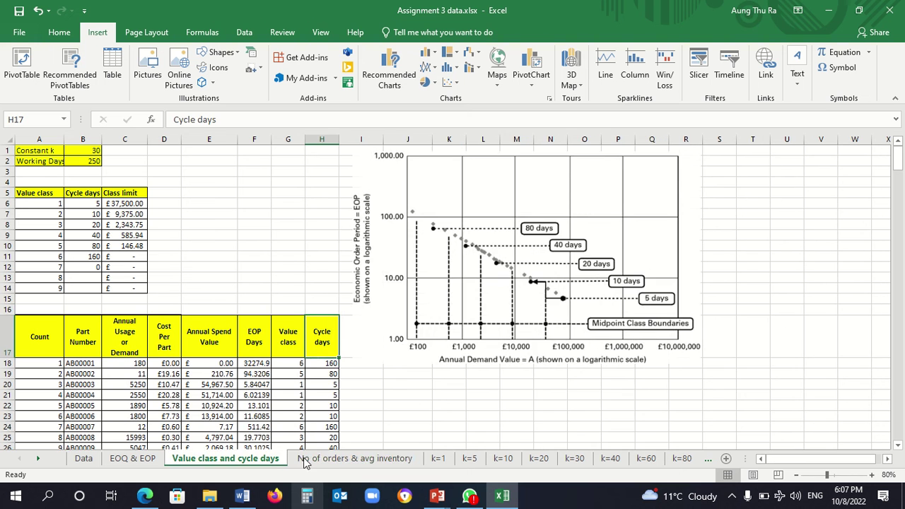
{"action": "left_click", "coordinate": [334, 460]}
{"action": "left_click", "coordinate": [261, 460]}
{"action": "left_click", "coordinate": [280, 372]}
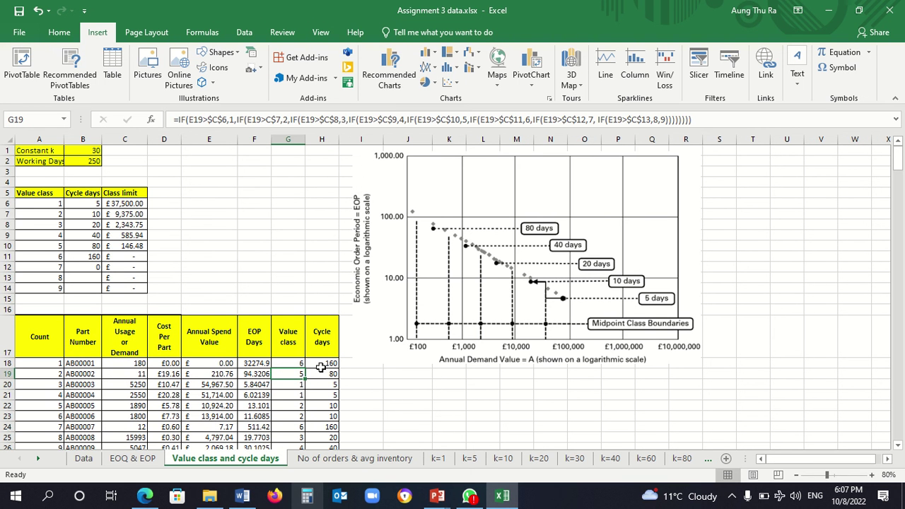
{"action": "left_click", "coordinate": [322, 365]}
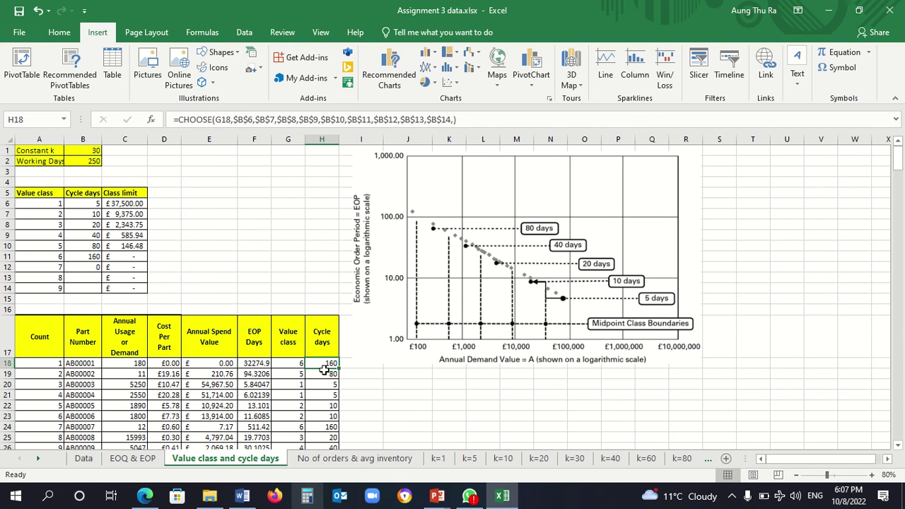
Open the No of orders & avg inventory sheet and examine its No of orders and Avarage inventory columns
{"action": "left_click", "coordinate": [361, 461]}
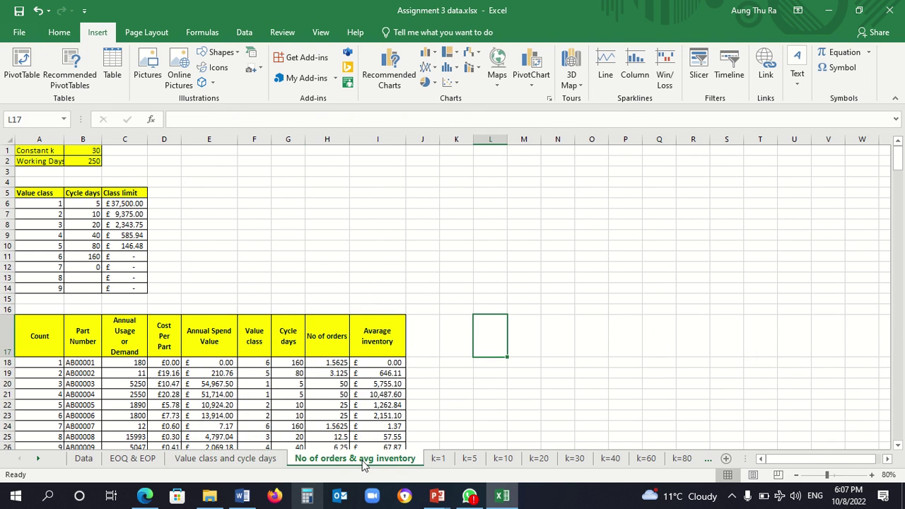
{"action": "left_click", "coordinate": [331, 337]}
{"action": "left_click", "coordinate": [386, 345]}
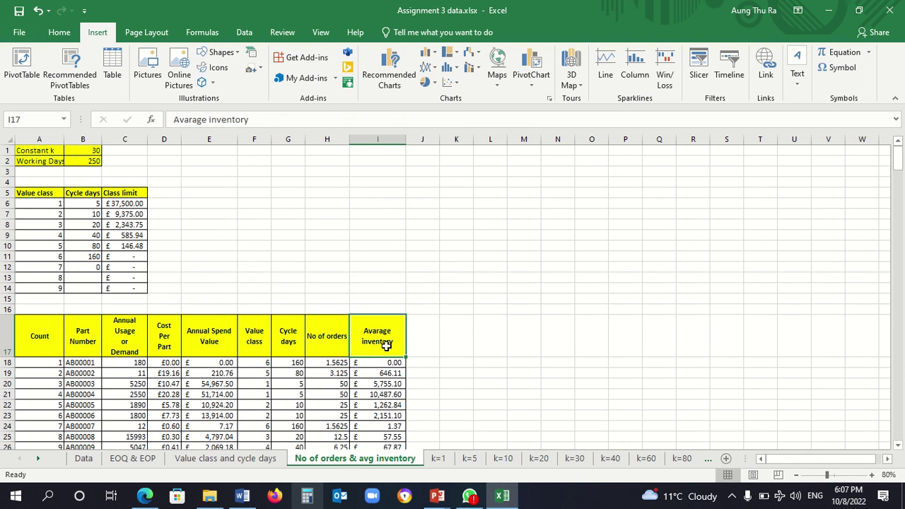
{"action": "left_click", "coordinate": [339, 365]}
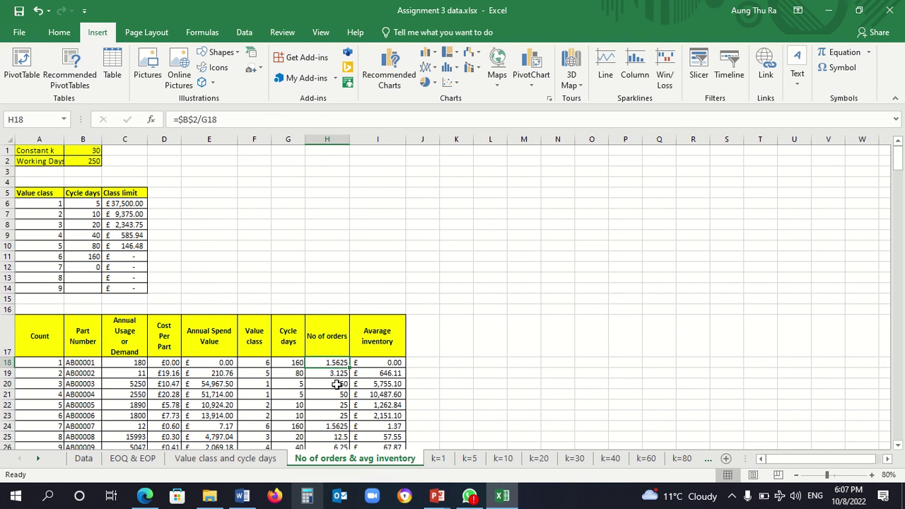
{"action": "left_click", "coordinate": [338, 384]}
{"action": "left_click", "coordinate": [329, 363]}
{"action": "left_click", "coordinate": [324, 331]}
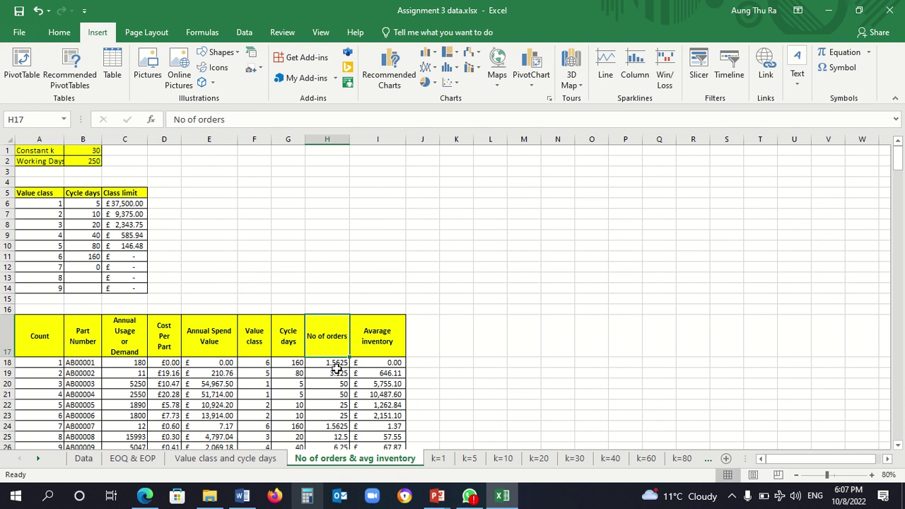
Inspect the first part's formulas in H18 and I18, plus the Working Days and Constant k cells
{"action": "left_click", "coordinate": [340, 362]}
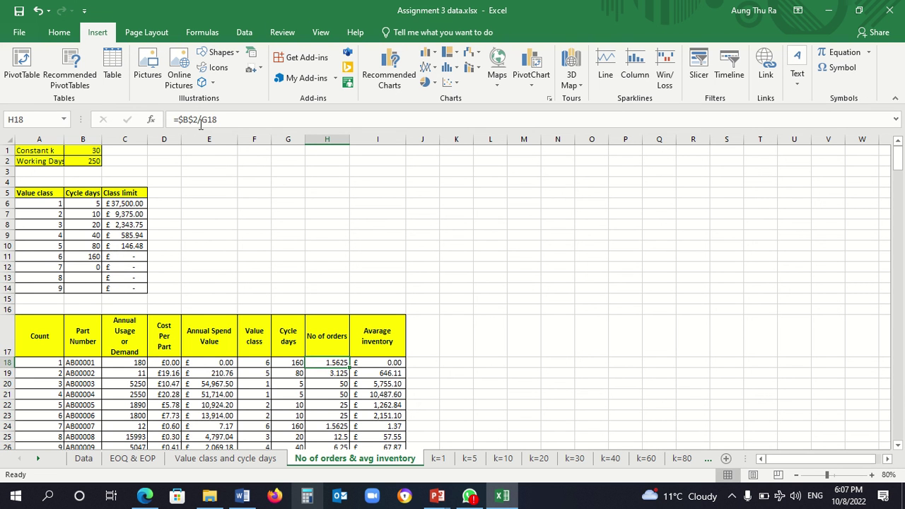
{"action": "left_click", "coordinate": [374, 365]}
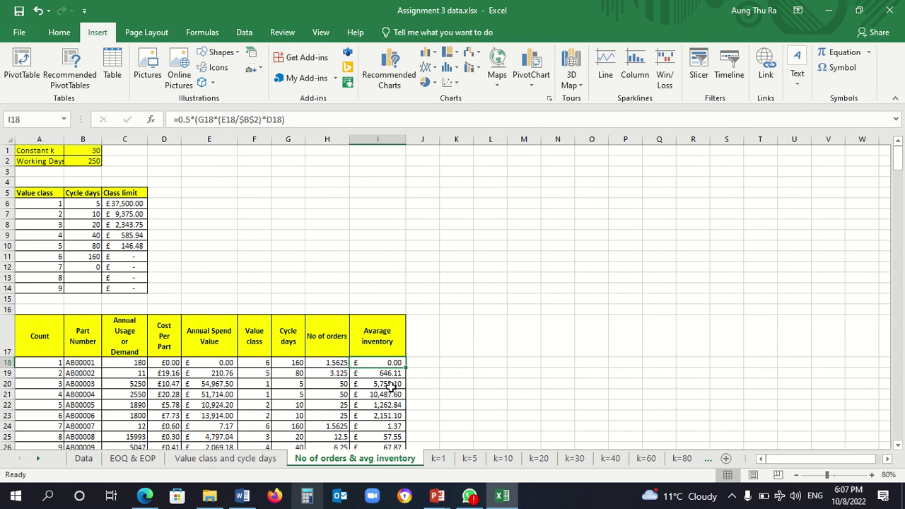
{"action": "left_click", "coordinate": [336, 364]}
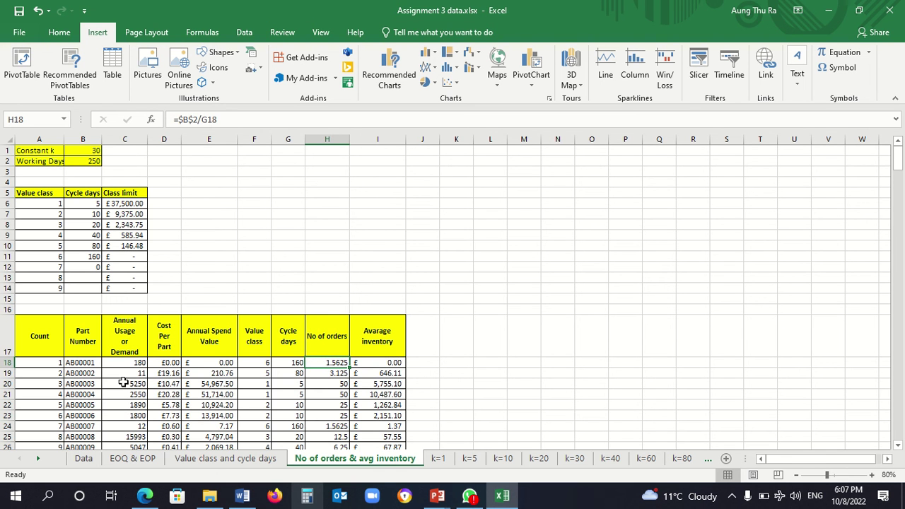
{"action": "left_click", "coordinate": [83, 159]}
{"action": "left_click", "coordinate": [86, 149]}
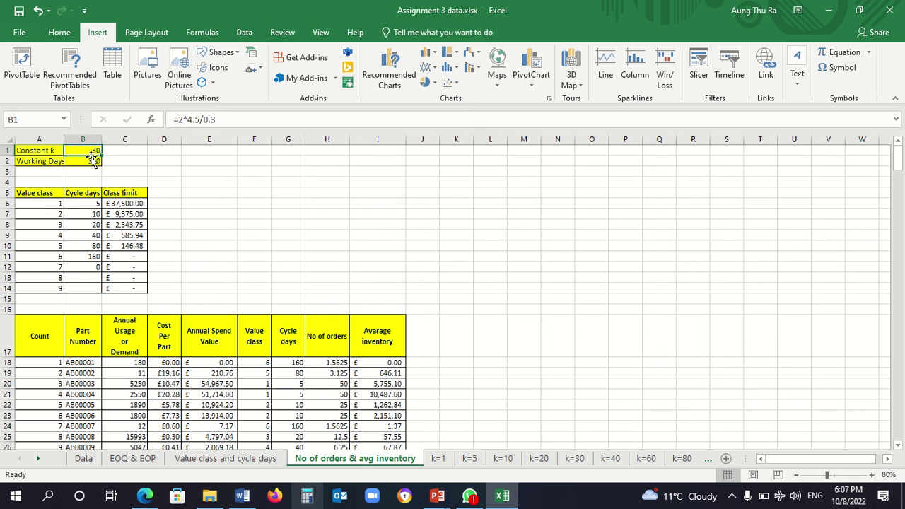
Go through the k=1, k=5, k=10, k=20, k=30, k=40, k=60, k=80 and k=100 sheets to compare their tables
{"action": "left_click", "coordinate": [442, 461]}
{"action": "left_click", "coordinate": [476, 461]}
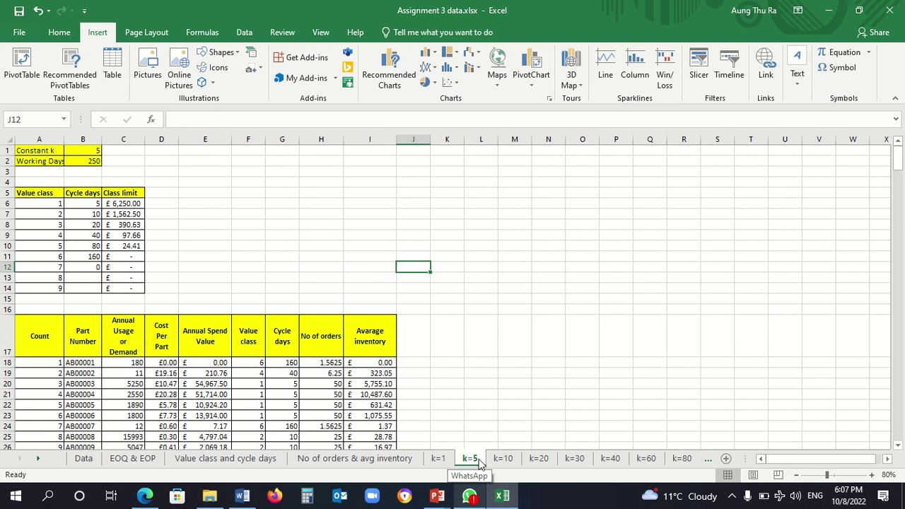
{"action": "left_click", "coordinate": [503, 459]}
{"action": "left_click", "coordinate": [539, 459]}
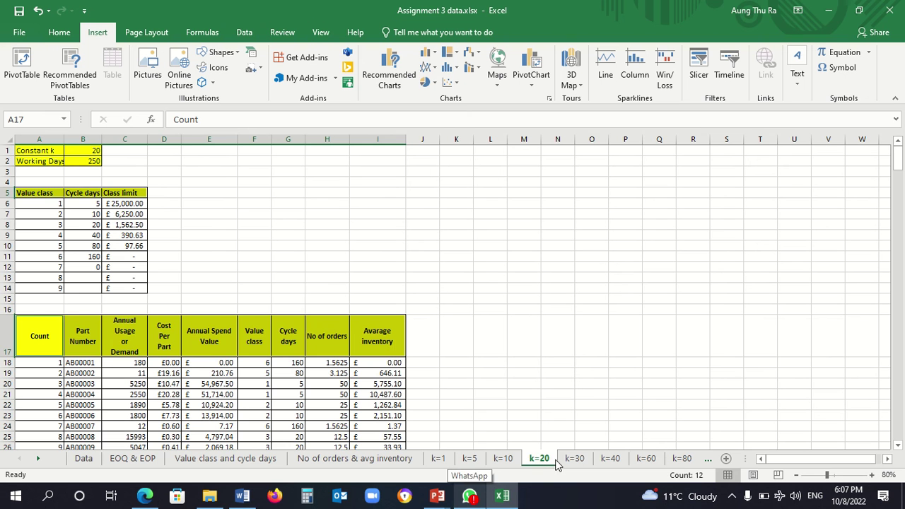
{"action": "left_click", "coordinate": [574, 463]}
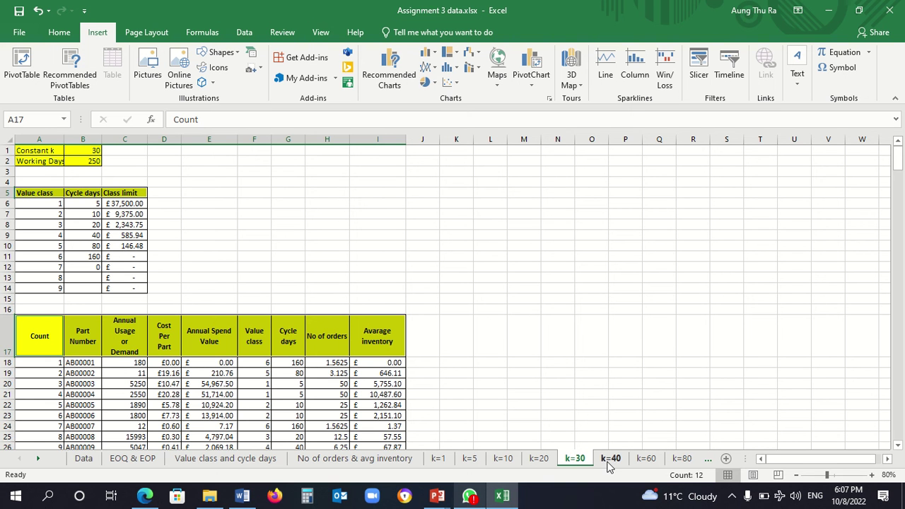
{"action": "left_click", "coordinate": [610, 459]}
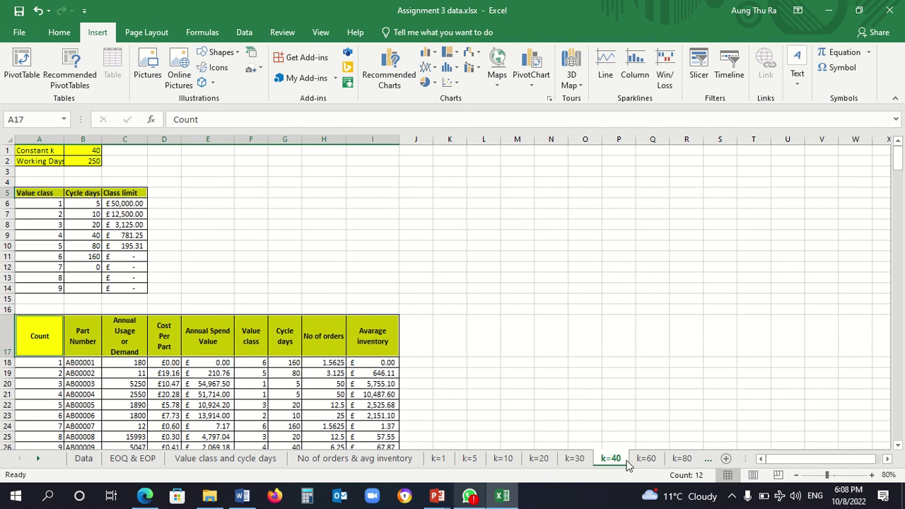
{"action": "left_click", "coordinate": [645, 460]}
{"action": "left_click", "coordinate": [677, 460]}
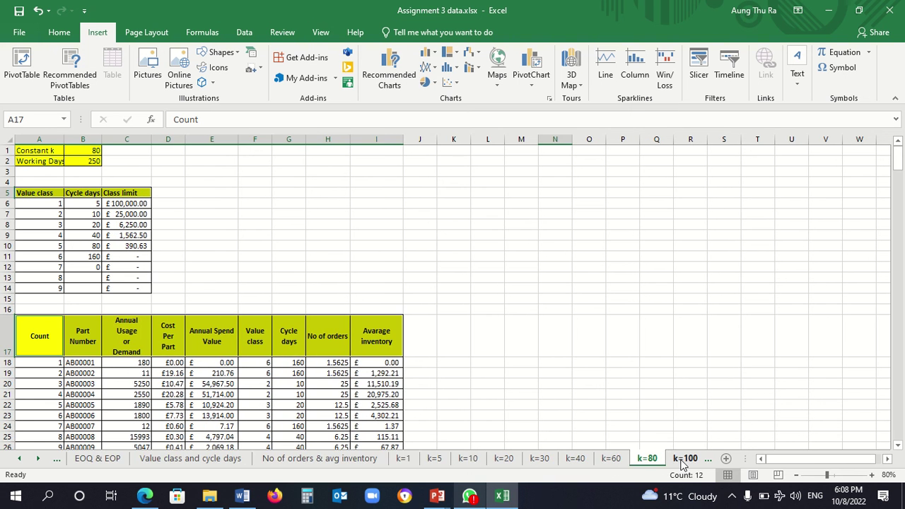
{"action": "left_click", "coordinate": [203, 267]}
{"action": "left_click", "coordinate": [98, 267]}
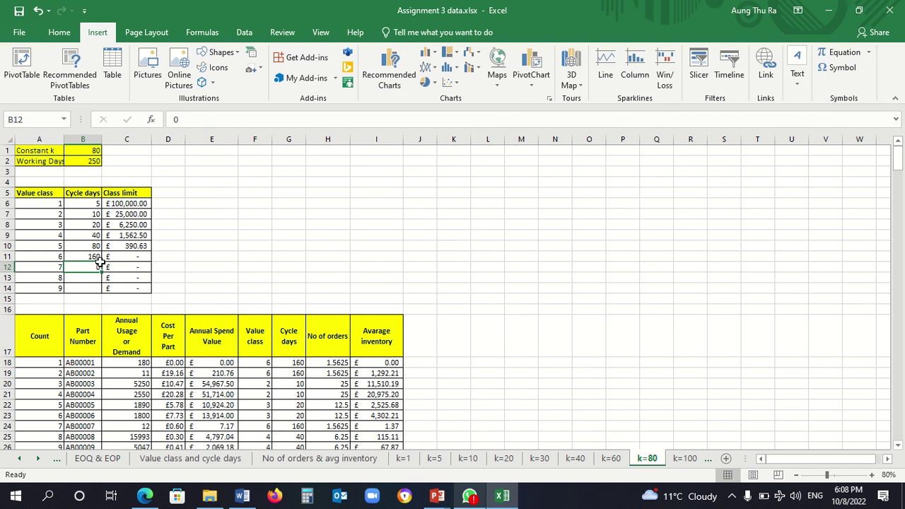
{"action": "left_click", "coordinate": [683, 460]}
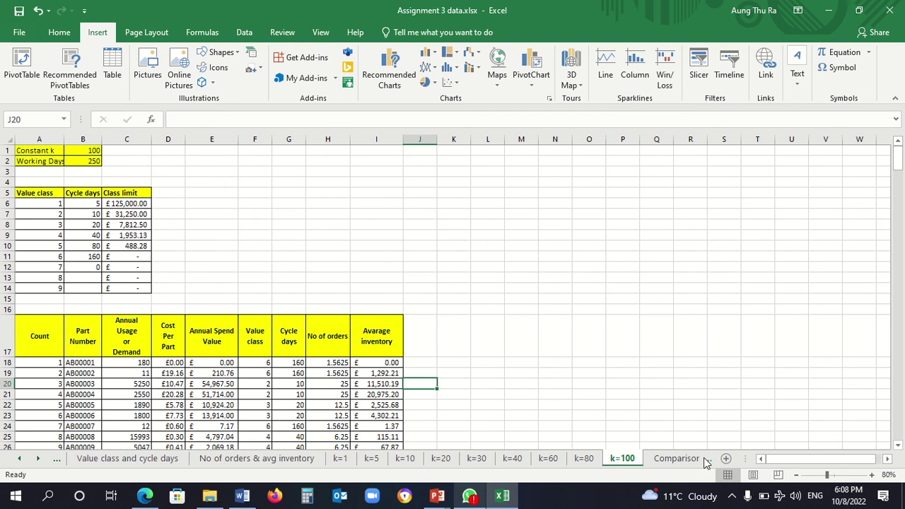
Open the Comparison of k-curve & Pareto sheet and select the exchange comparison chart to show its source data
{"action": "left_click", "coordinate": [693, 460]}
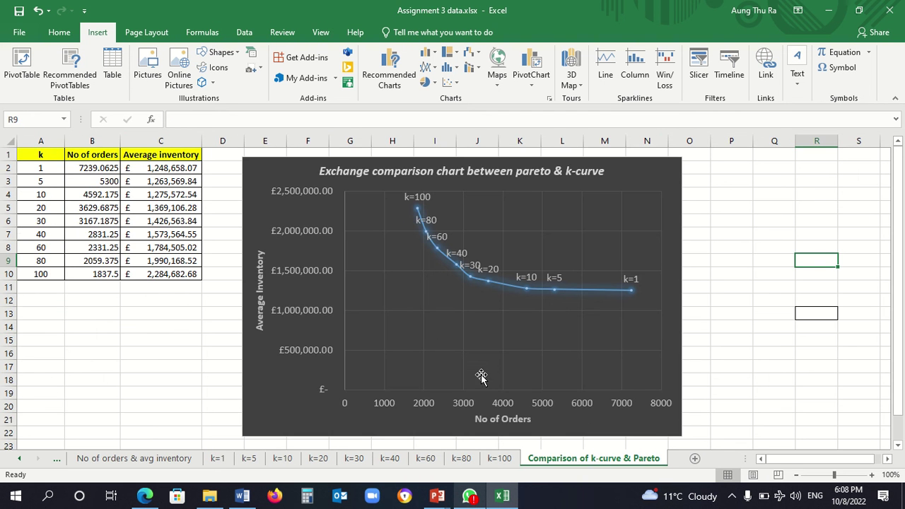
{"action": "left_click", "coordinate": [545, 309]}
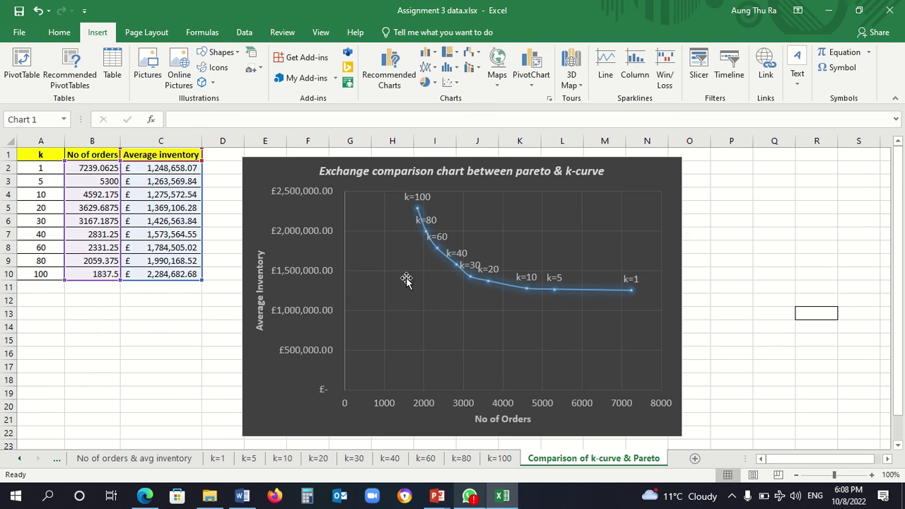
Select the No of orders and Average inventory columns with their headers, B1:C10, to show the chart's source data, and clear the selection
{"action": "left_click", "coordinate": [303, 374]}
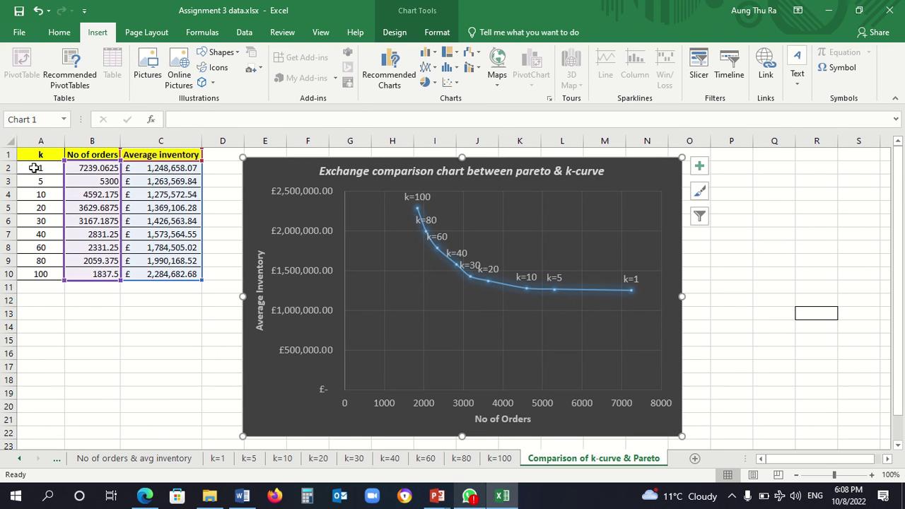
{"action": "left_click", "coordinate": [83, 168]}
{"action": "left_click_drag", "start_coordinate": [86, 170], "coordinate": [116, 193]}
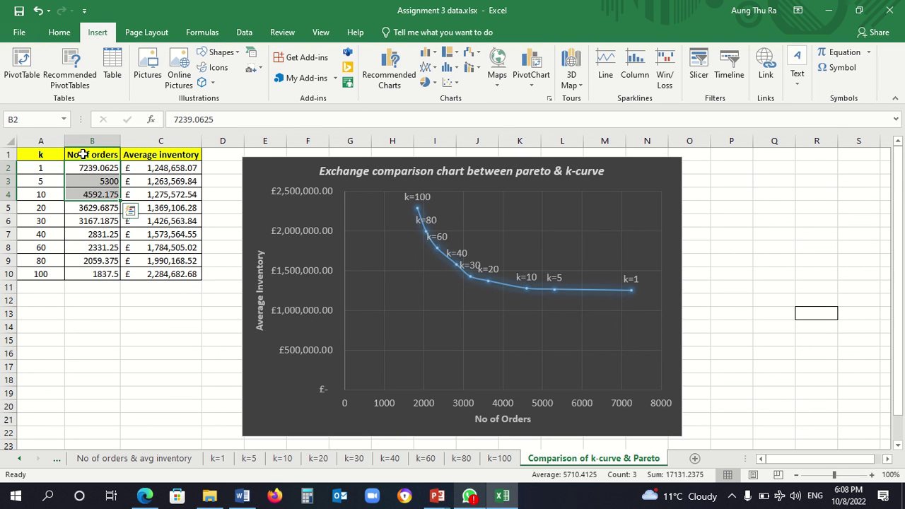
{"action": "left_click_drag", "start_coordinate": [82, 154], "coordinate": [178, 276]}
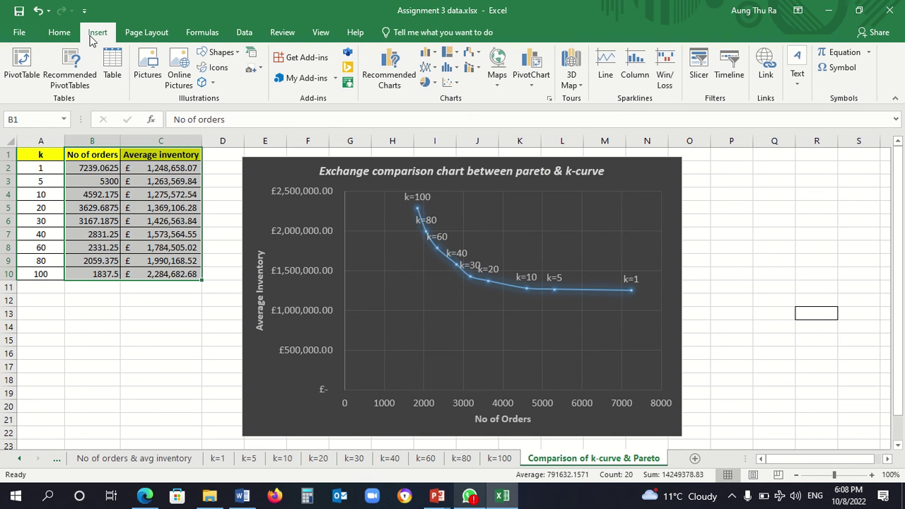
{"action": "left_click", "coordinate": [776, 273]}
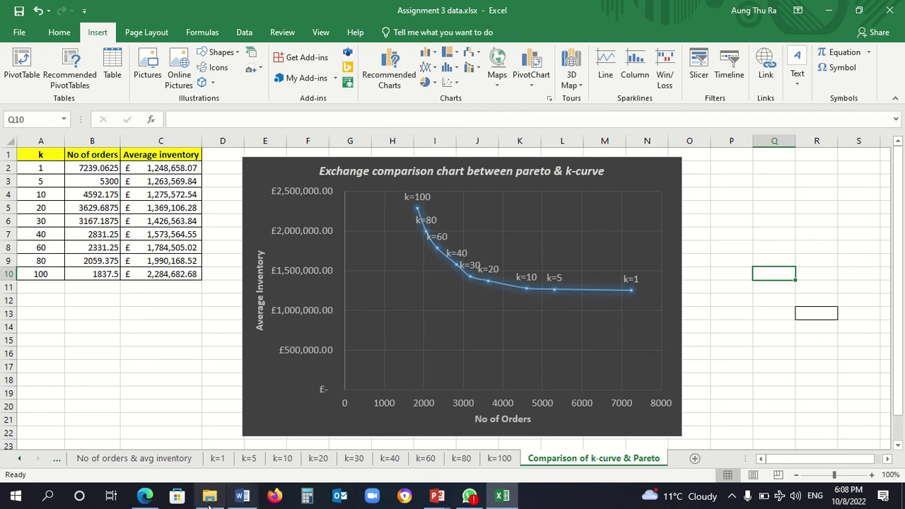
Switch to the K-Curve Methodology for Inventory Management presentation in PowerPoint and open the Conclusion slide
{"action": "left_click", "coordinate": [444, 498]}
{"action": "left_click", "coordinate": [555, 464]}
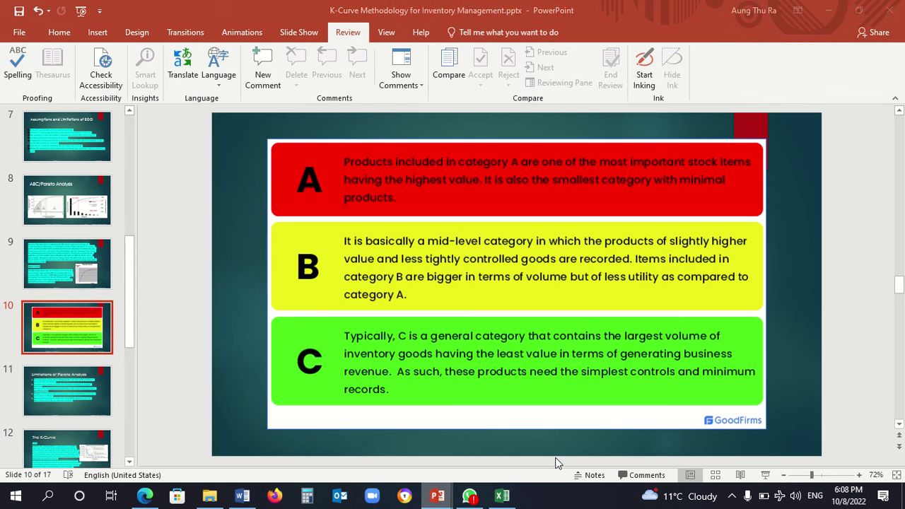
{"action": "scroll", "coordinate": [83, 337], "scroll_direction": "down", "scroll_amount": 5}
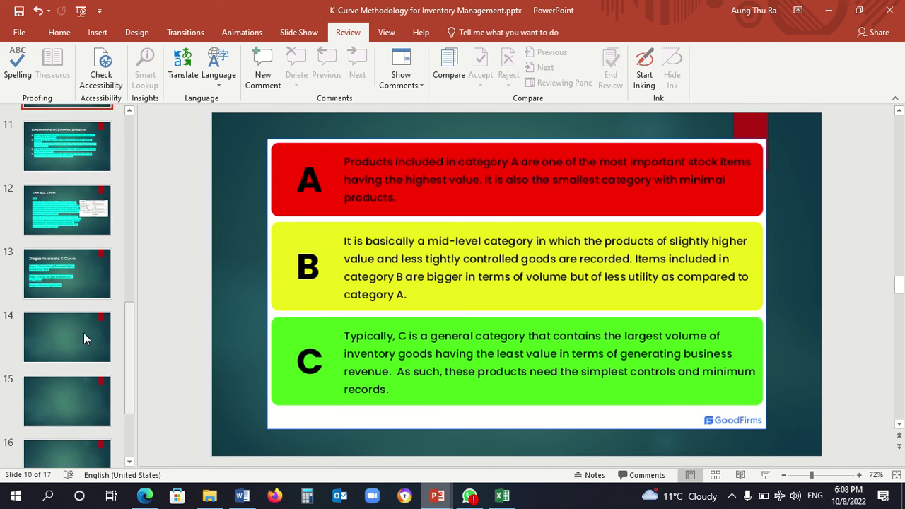
{"action": "left_click", "coordinate": [70, 426]}
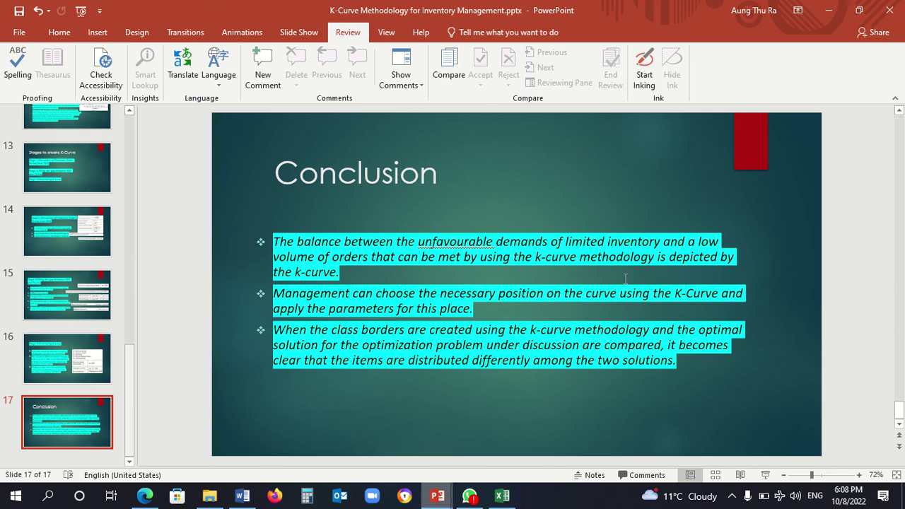